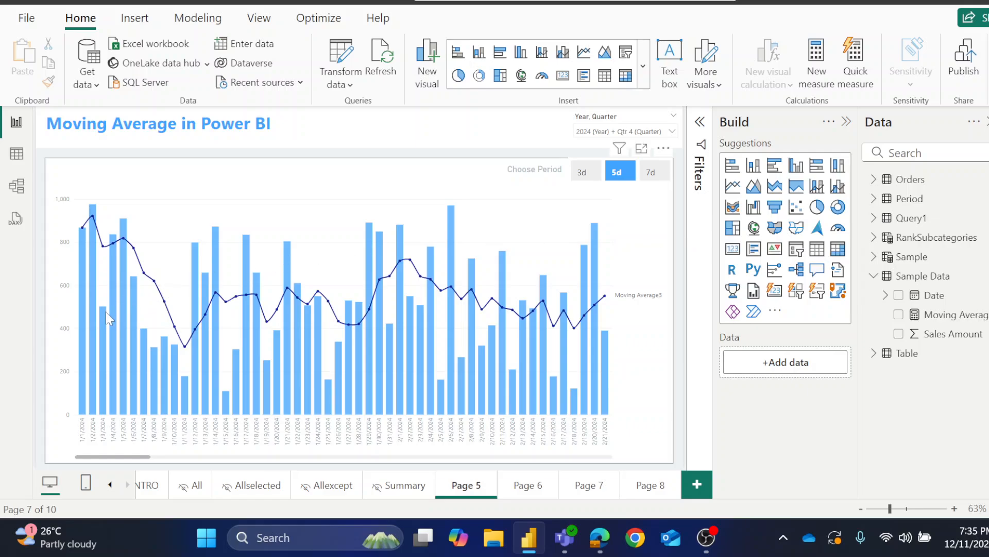
Compare the moving average line on the sales chart for the 3d and 5d periods, ending on 5d.
mouse_move(106, 311)
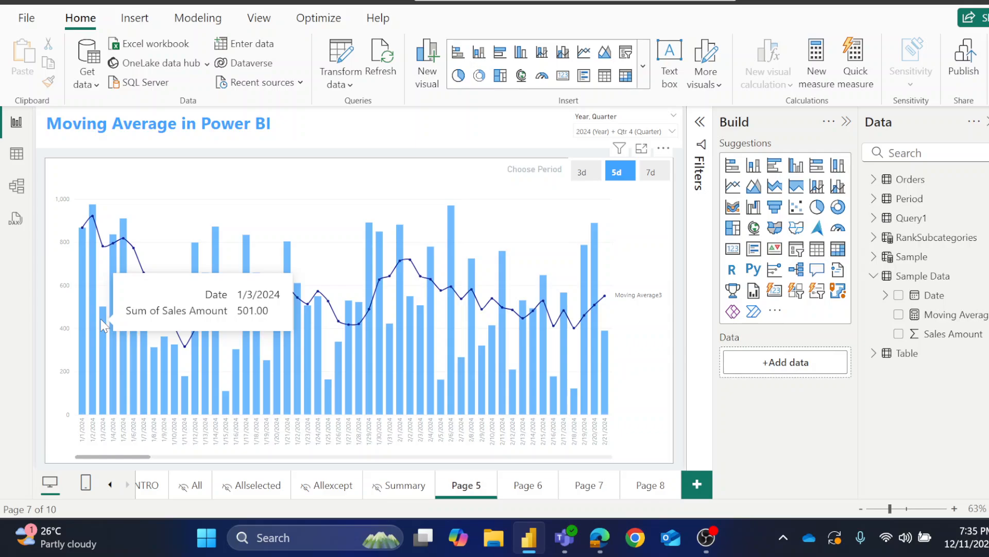
left_click(591, 176)
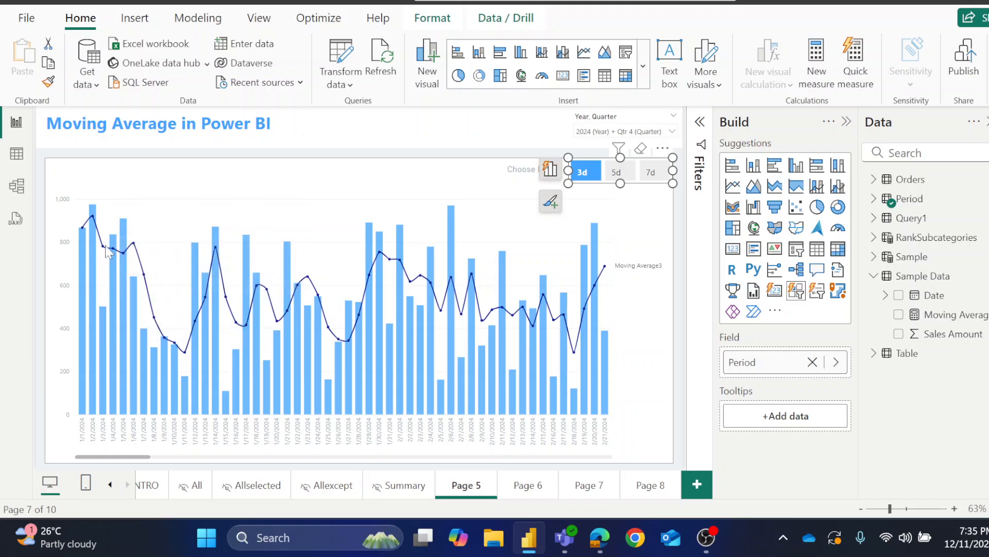
mouse_move(105, 249)
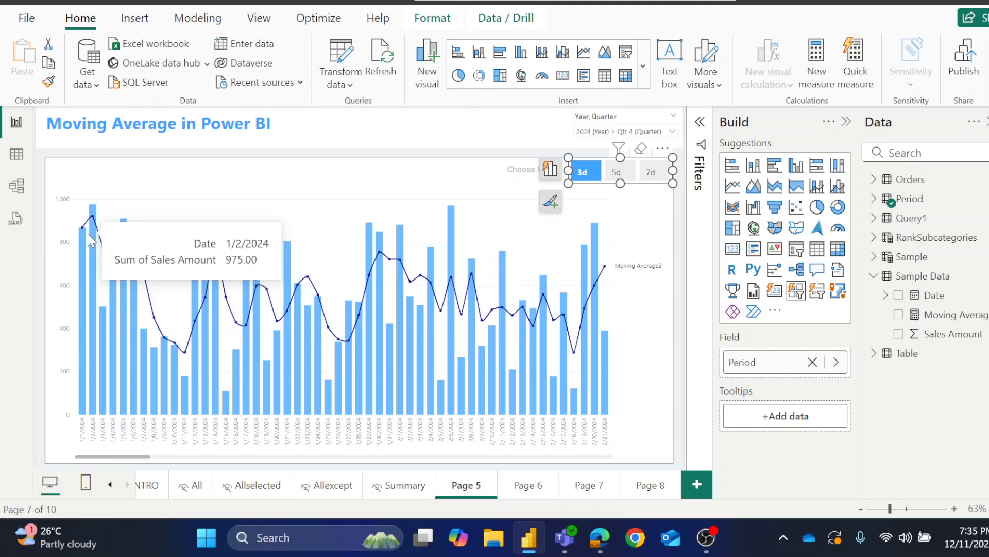
mouse_move(82, 233)
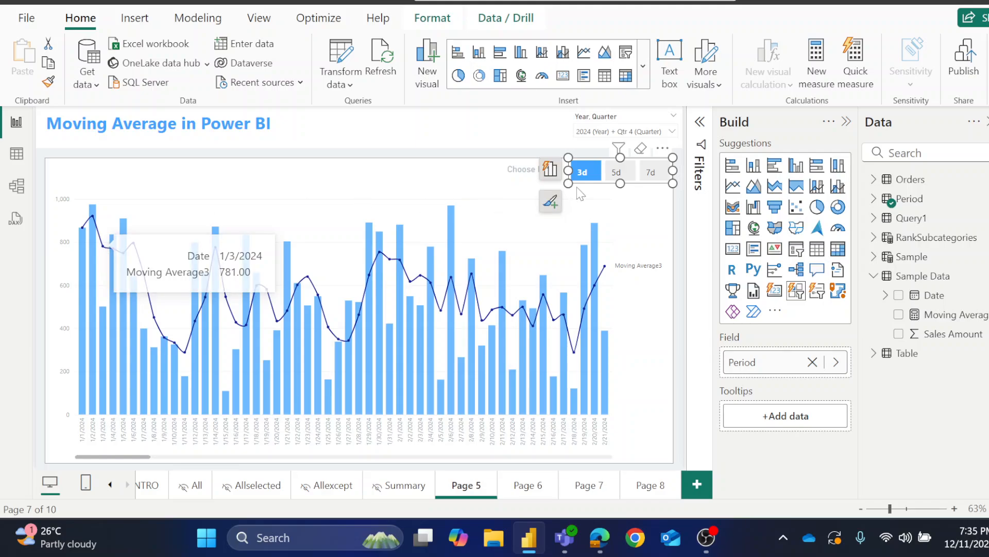
left_click(617, 173)
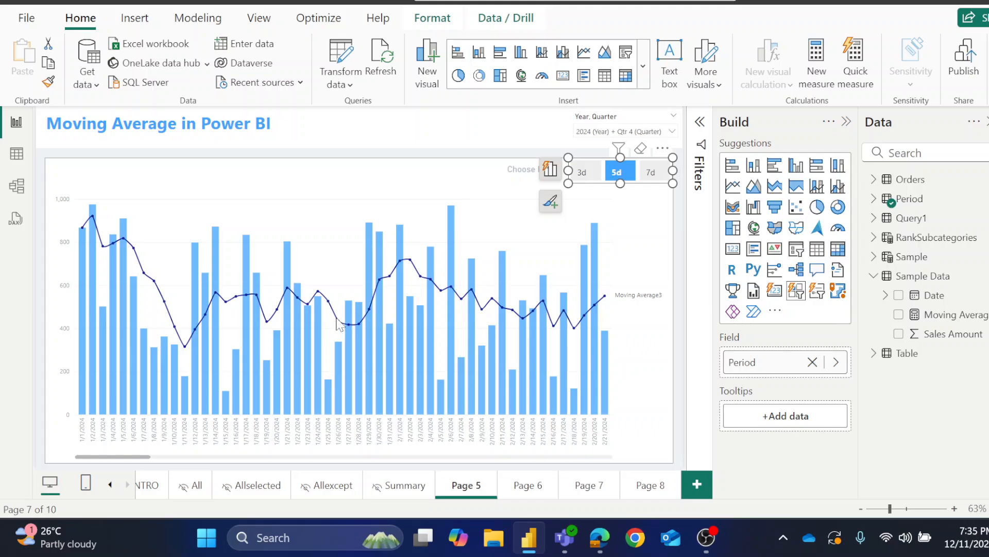
mouse_move(274, 355)
mouse_move(174, 393)
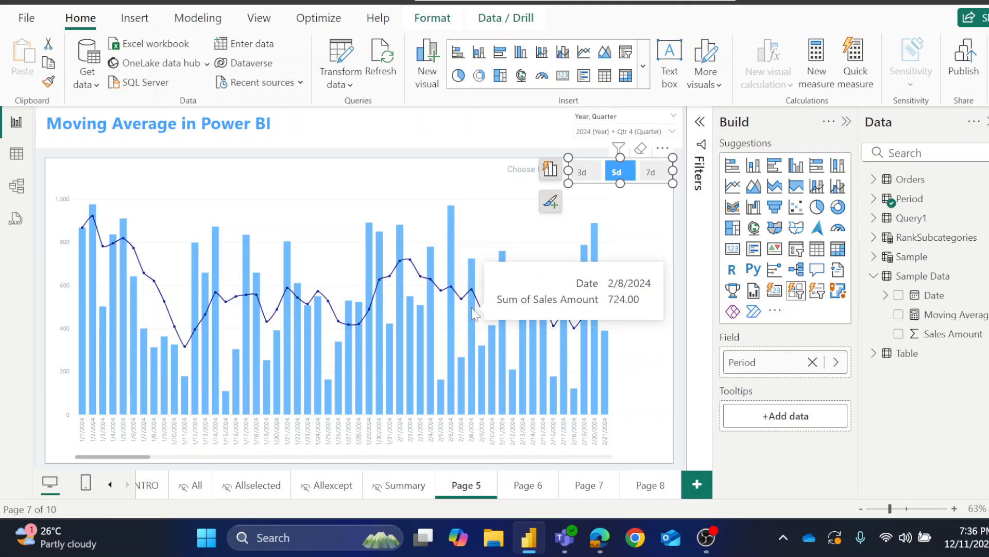
left_click(683, 228)
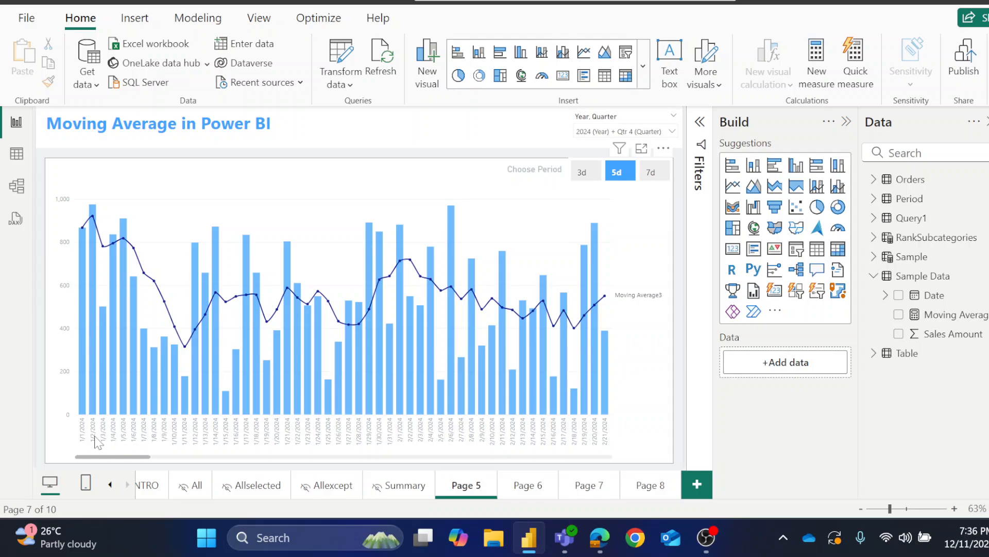
Examine the fields behind the combo chart and the Date and Sales Amount rows in the Sample Data table, ending back in the report.
left_click(598, 226)
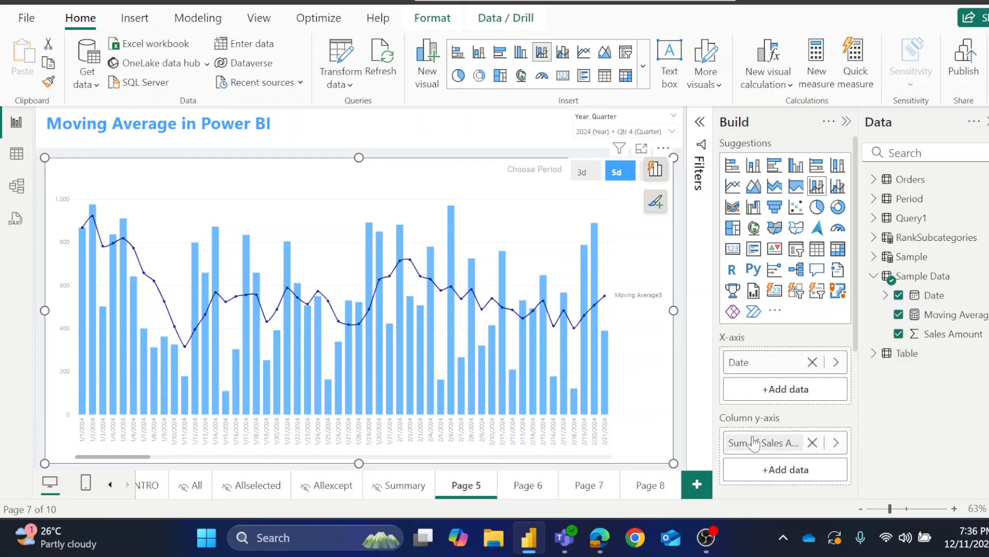
scroll(768, 368, "down", 1)
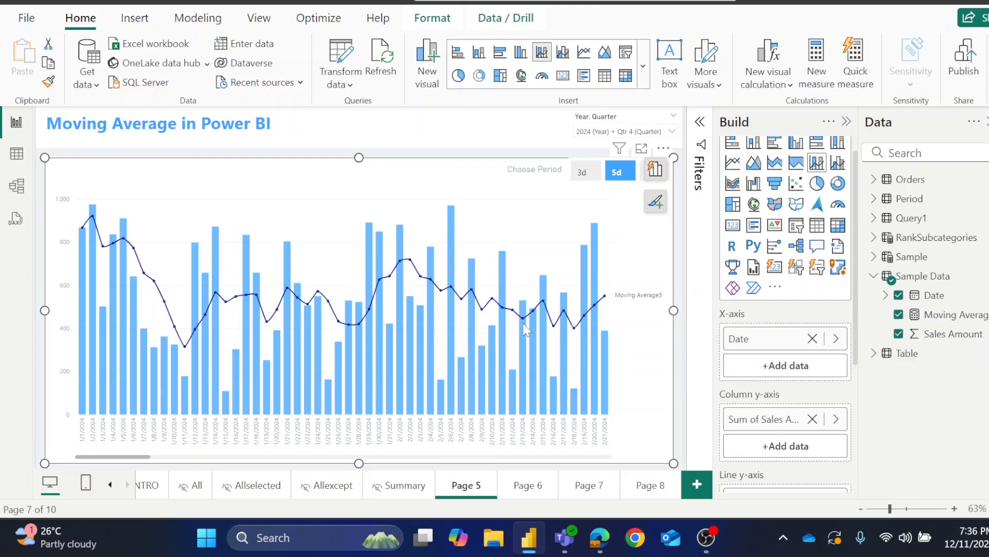
left_click(16, 151)
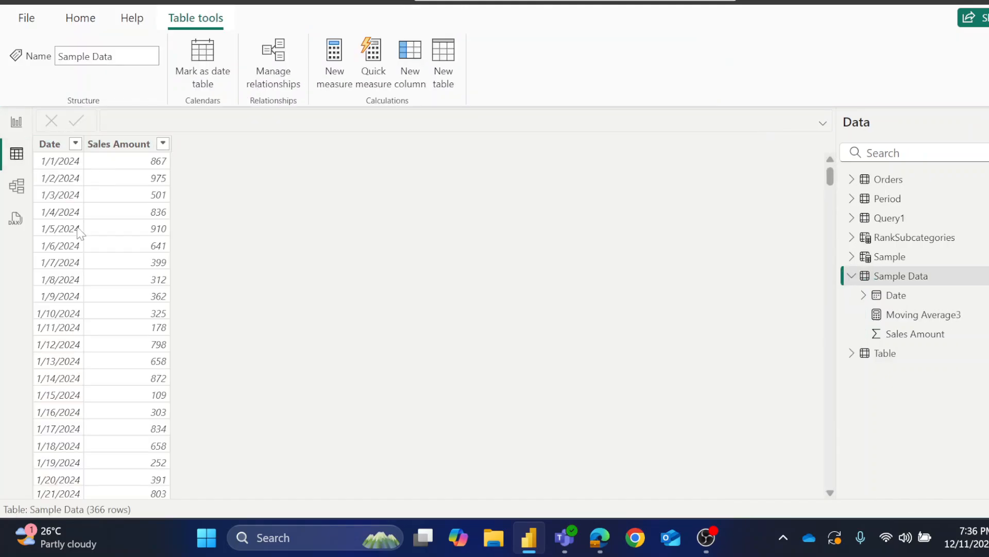
left_click(16, 121)
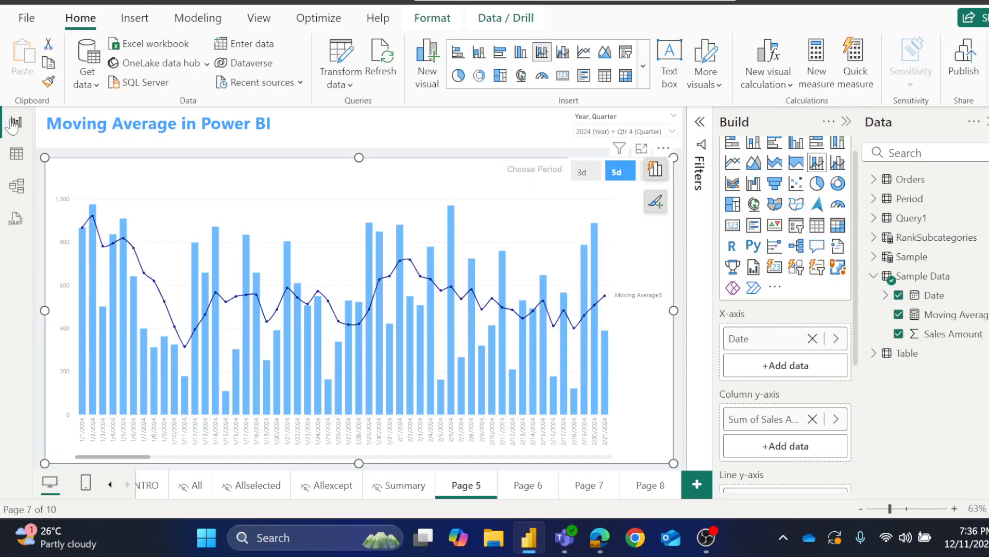
left_click(677, 248)
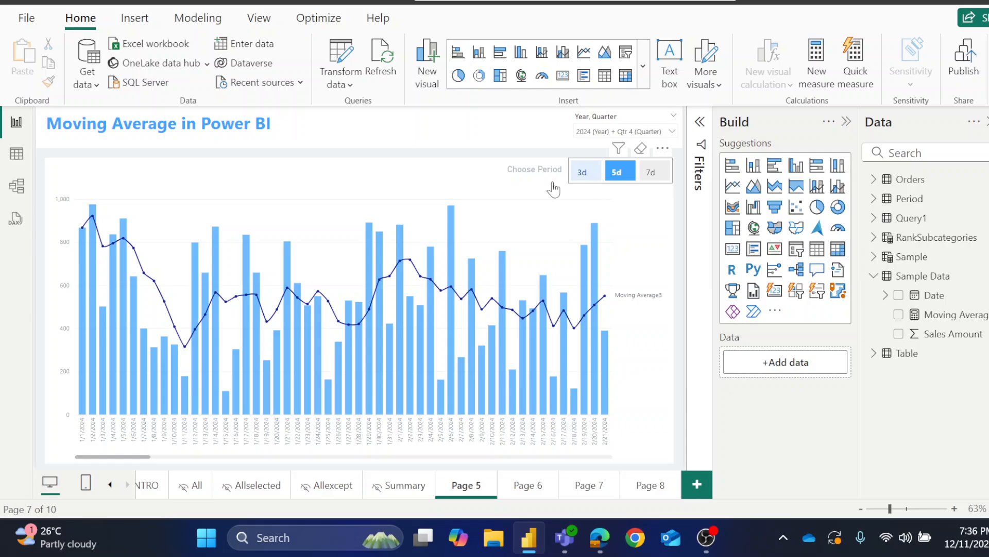
Examine the values of the Period table in the table view and return to the report.
left_click(31, 153)
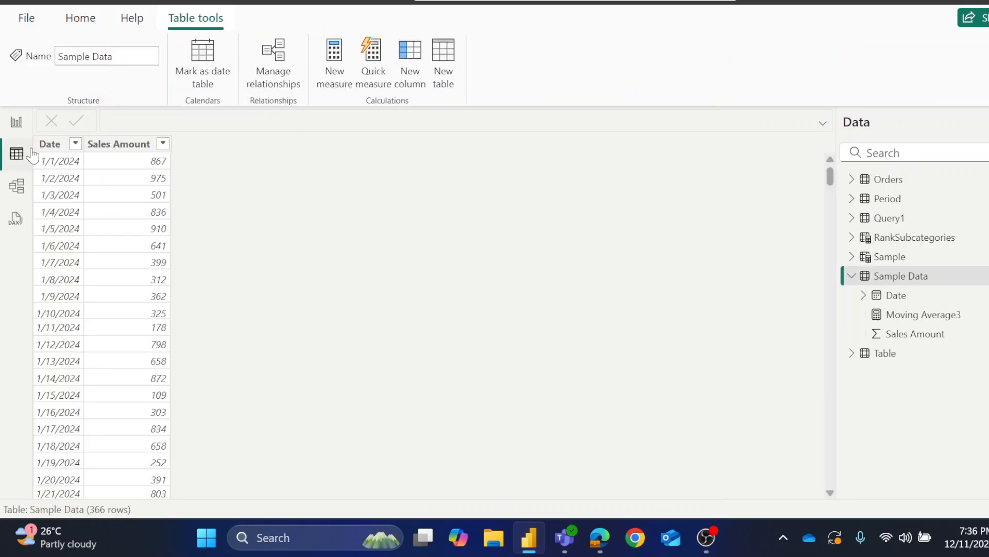
left_click(896, 205)
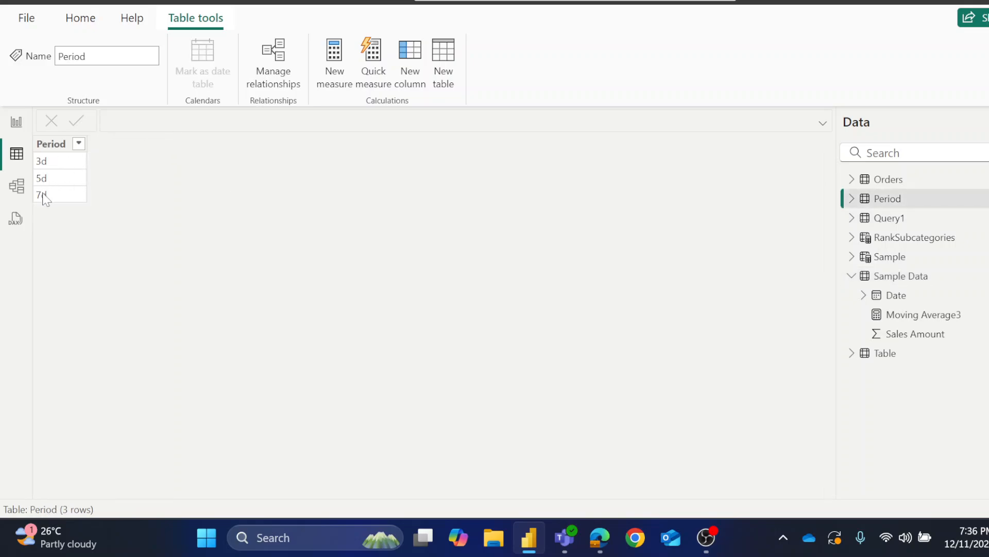
left_click(16, 122)
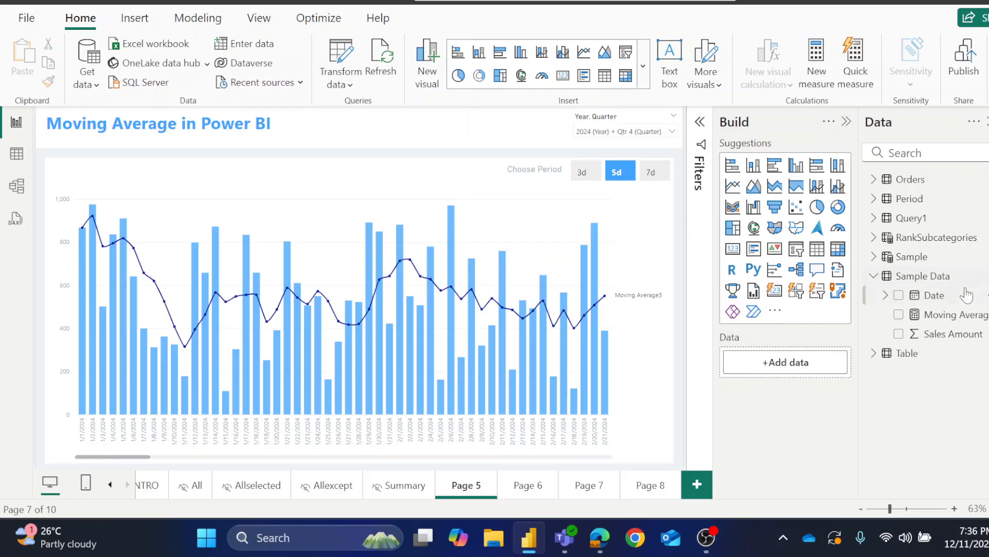
Create a new measure named Moving Average 4 in the Sample Data table.
left_click(986, 275)
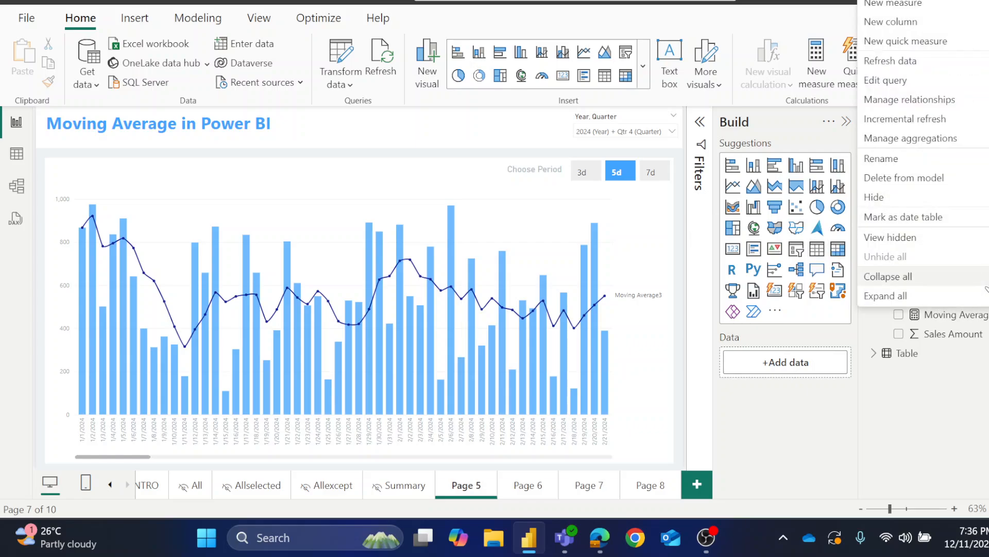
left_click(913, 5)
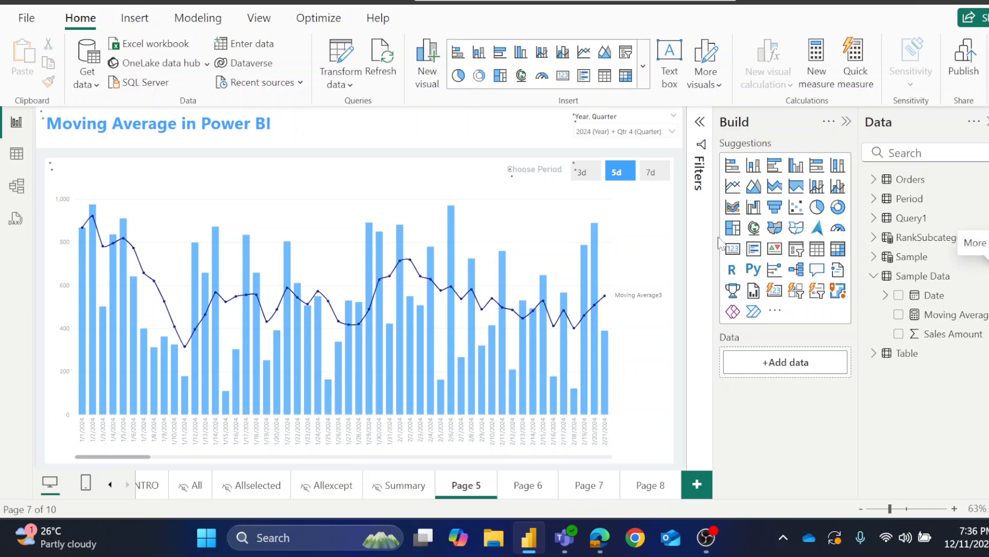
type("Moving ")
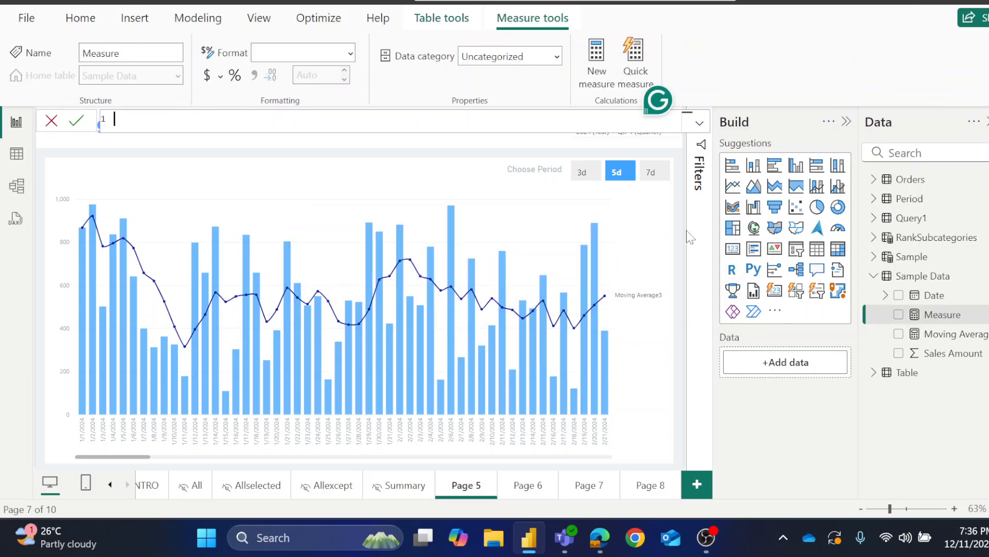
type("Average 4 =")
key("shift+Return")
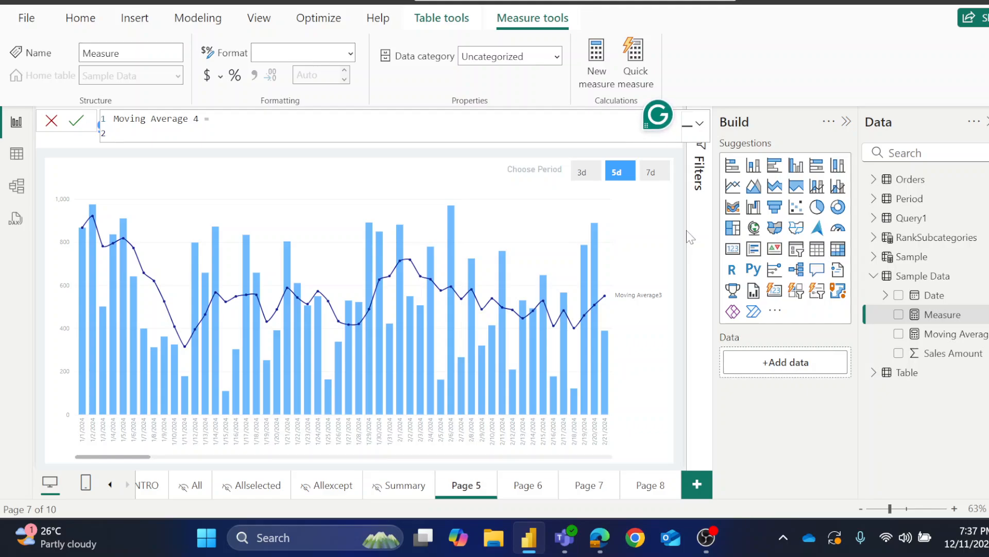
Declare the variable selected_period in the measure formula and begin a SWITCH function for it.
type("var s")
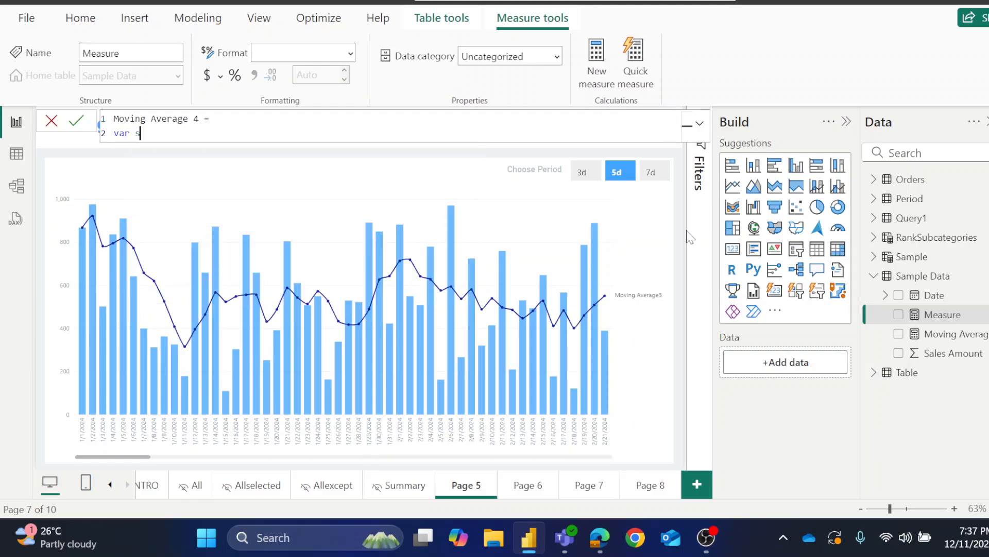
type("elected_period =")
key("shift+Return")
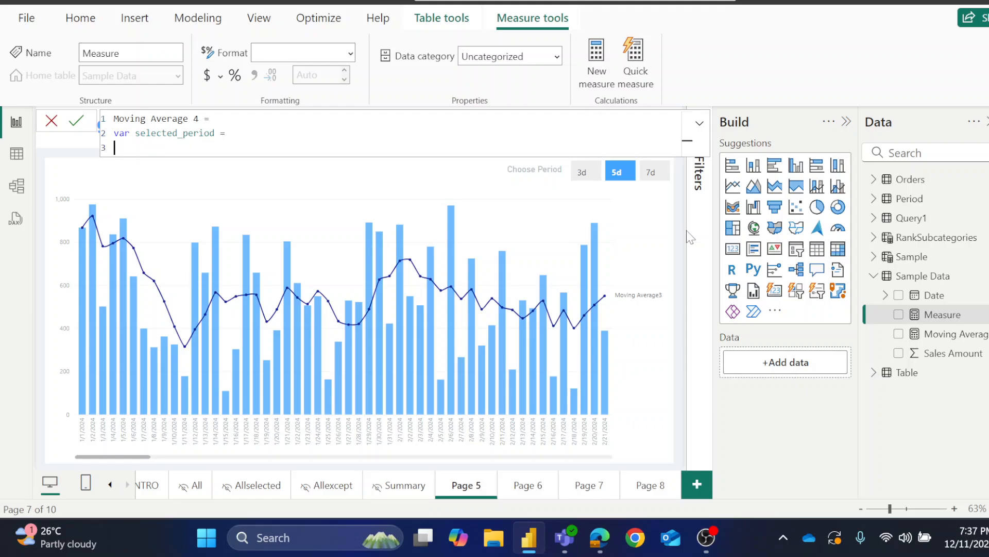
type("swi")
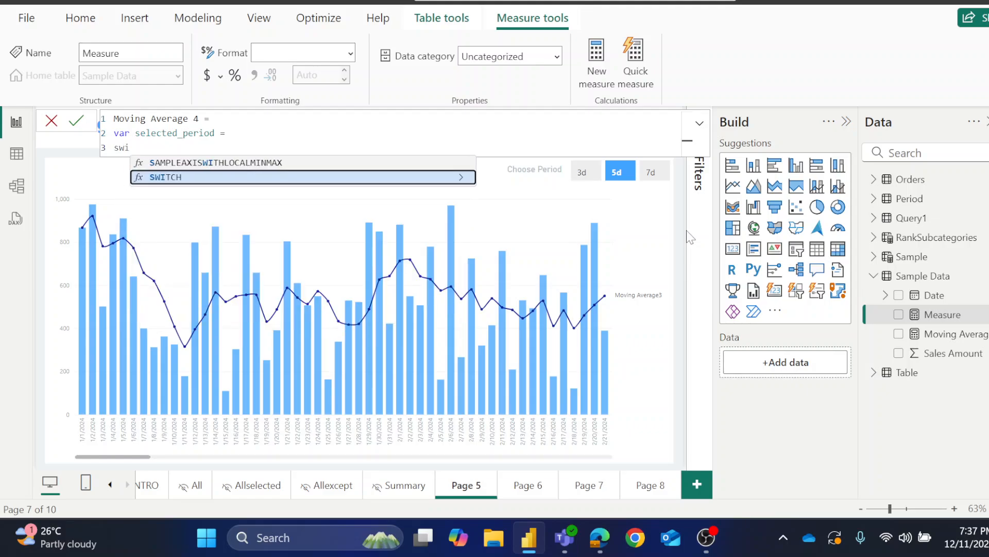
key("Tab")
key("shift+Return")
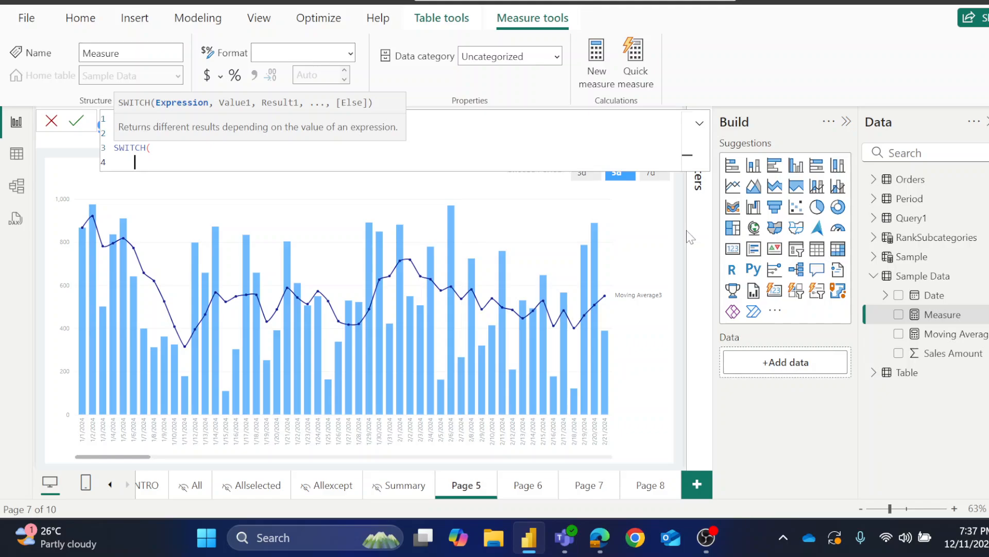
Enter SELECTEDVALUE(Period[Period]) as the expression evaluated by the SWITCH function.
type("selecte")
key("Down")
key("Down")
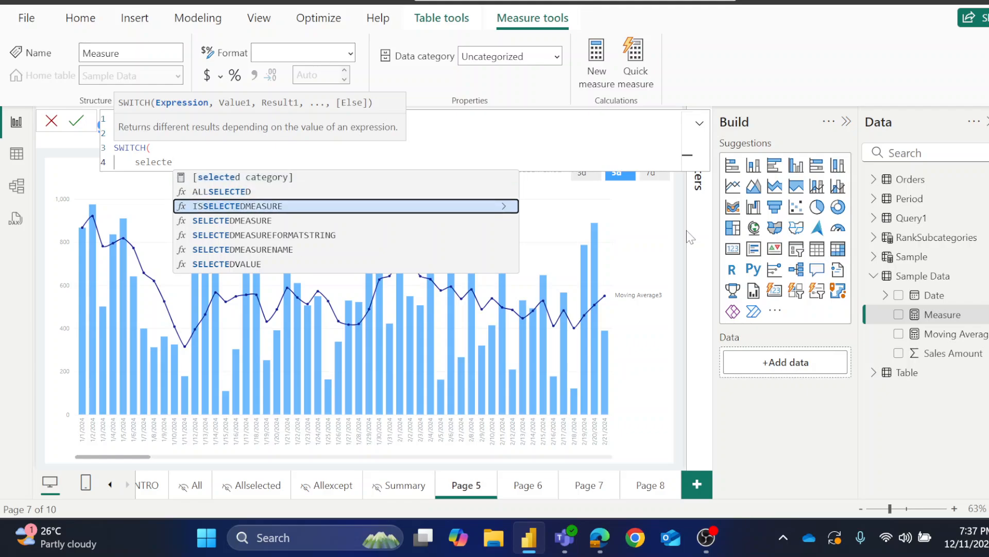
key("Down")
key("Down")
key("Down")
key("Down")
key("Tab")
type("pr")
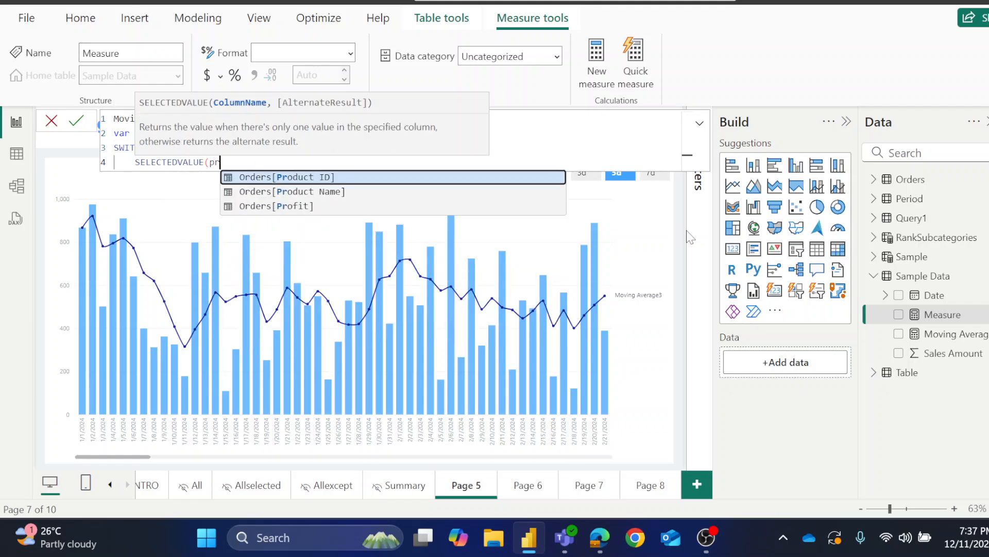
key("BackSpace")
type("e")
key("Down")
key("Tab")
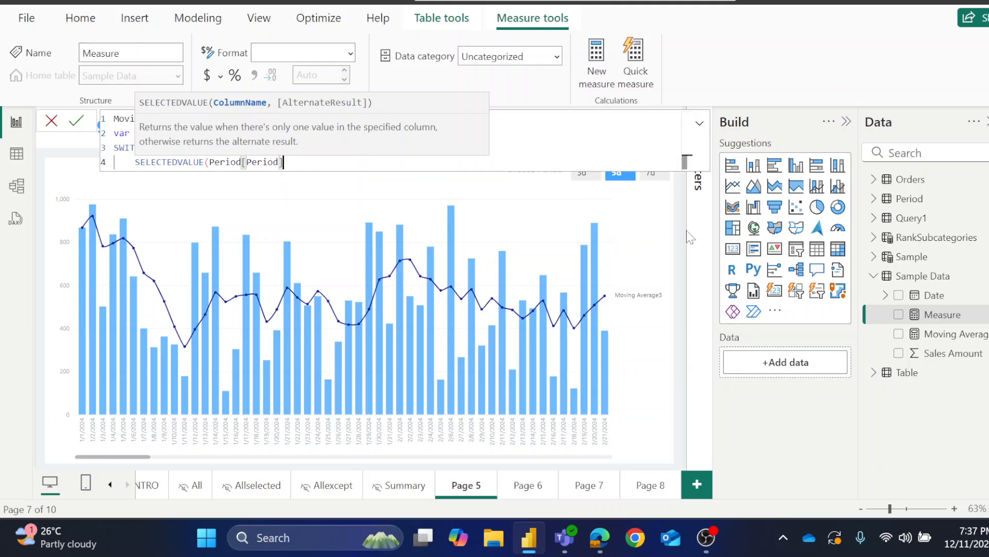
type("),")
key("shift+Return")
Map "3d" to -3, "5d" to -5 and "7d" to -7 in the SWITCH function, and close it.
type("\"\"")
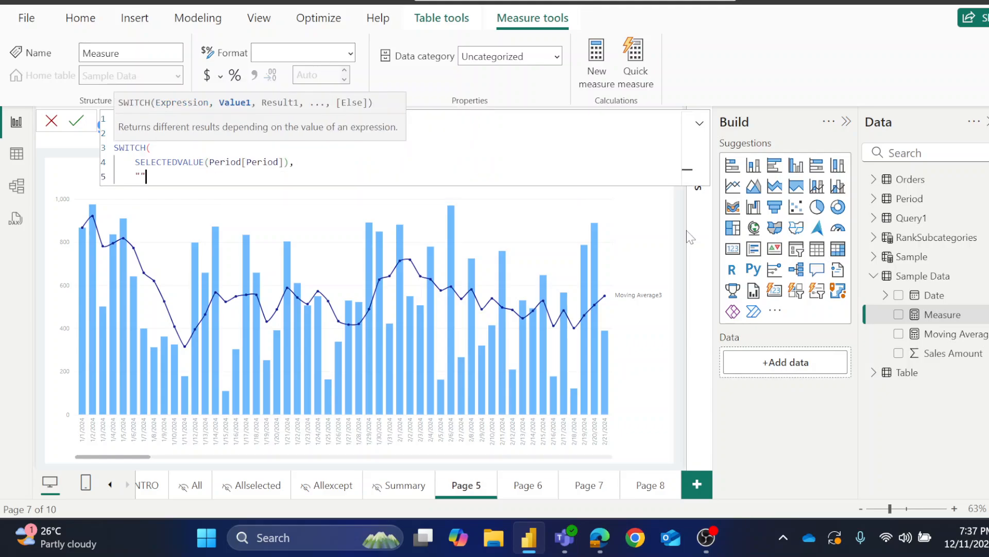
type("3d\" , -3,")
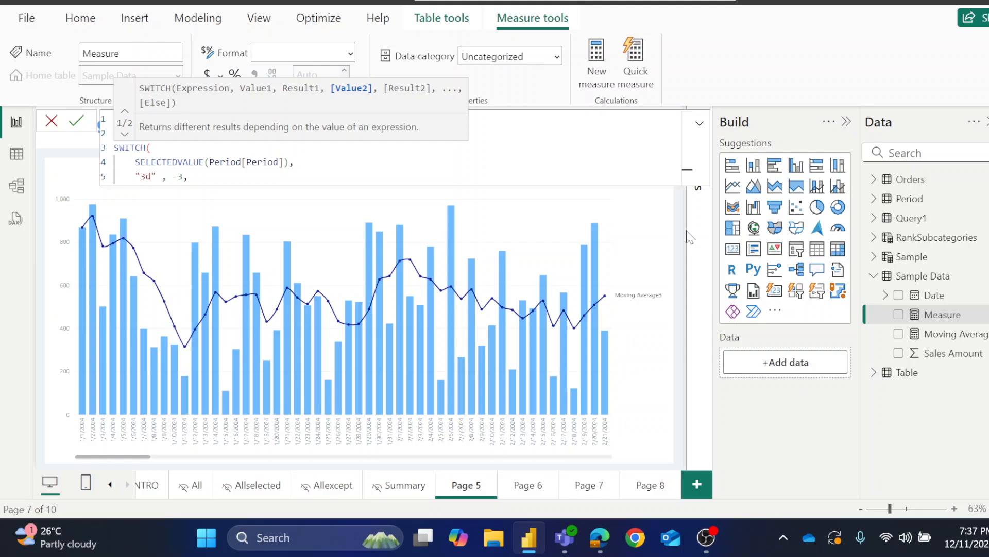
key("shift+Return")
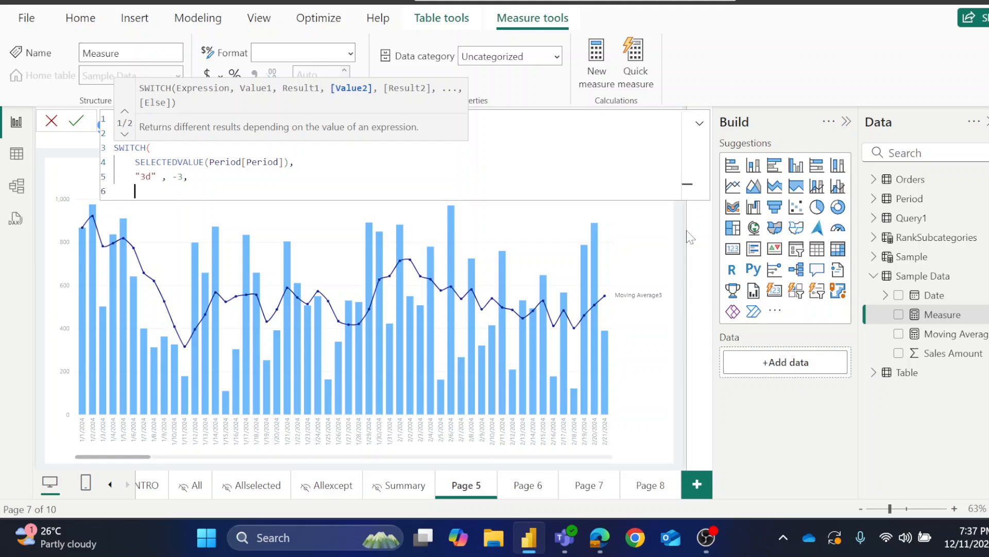
type("\"5d\" , ")
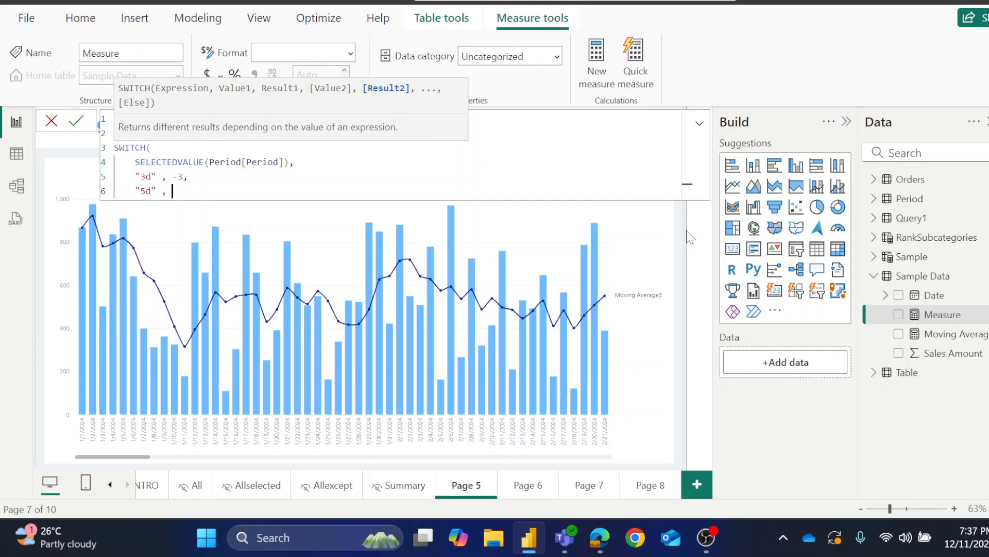
type("-5,")
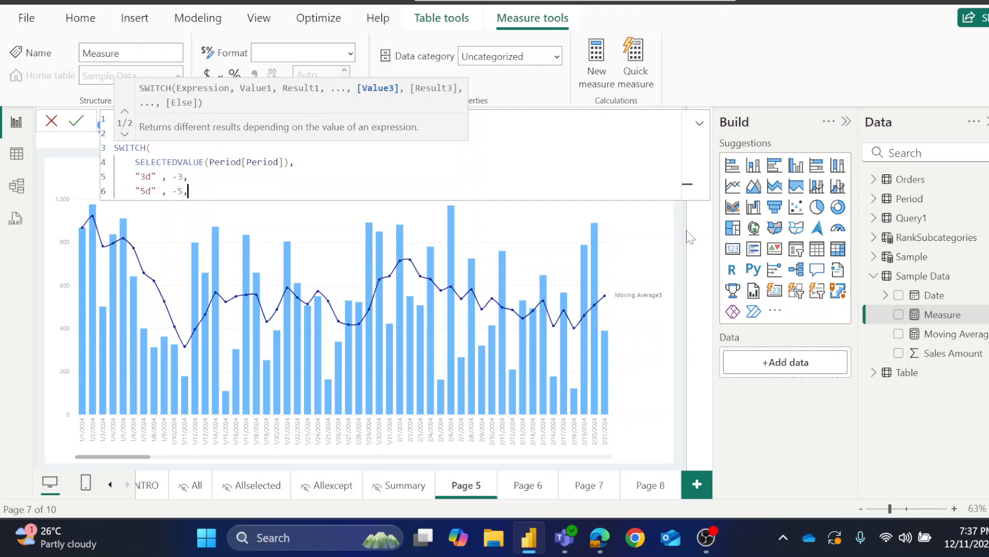
key("shift+Return")
type("\"")
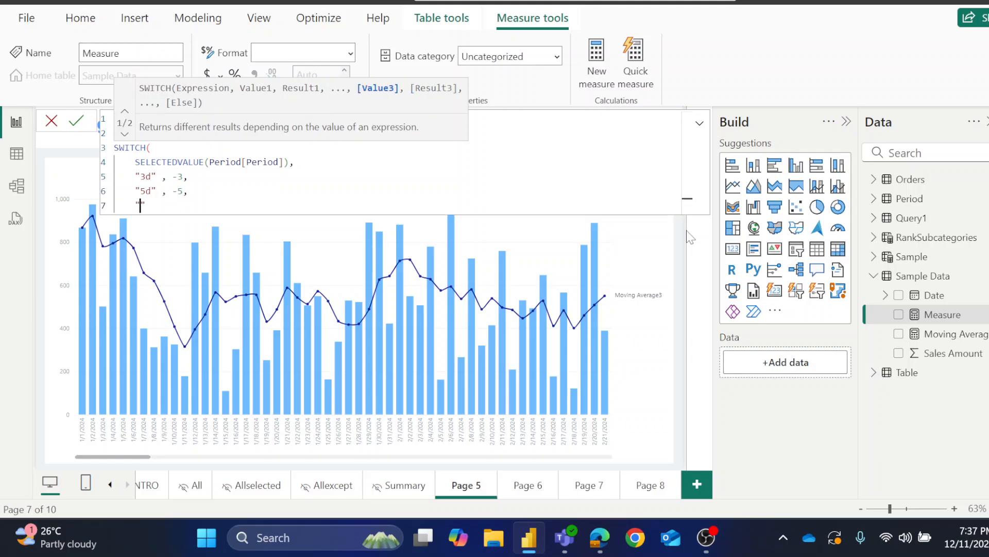
type("7d\" ,")
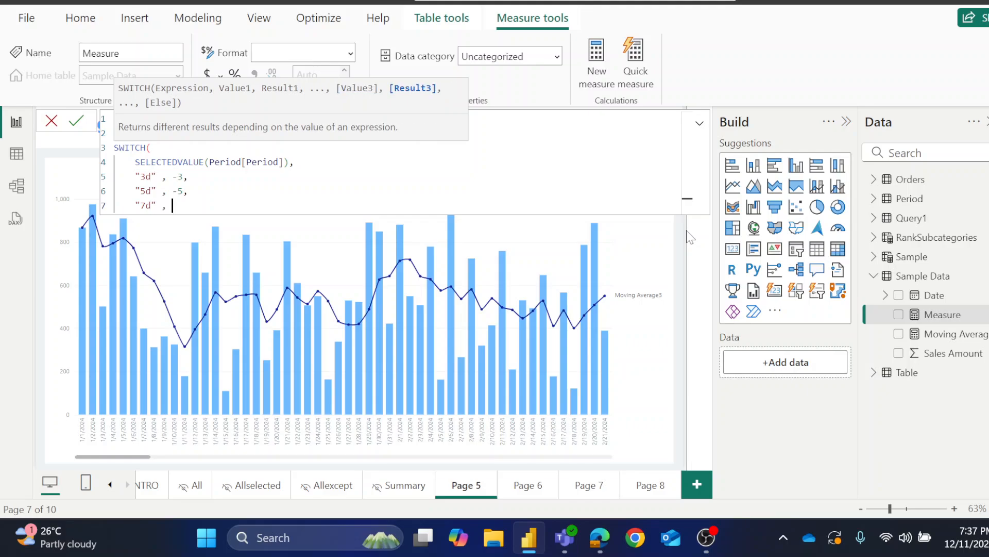
type(" -7")
key("Return")
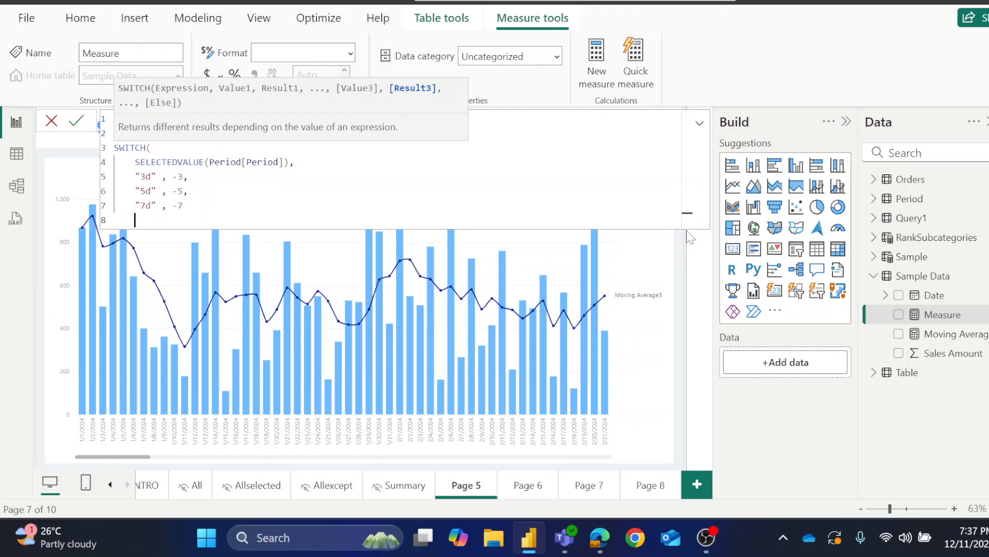
type(")")
key("Return")
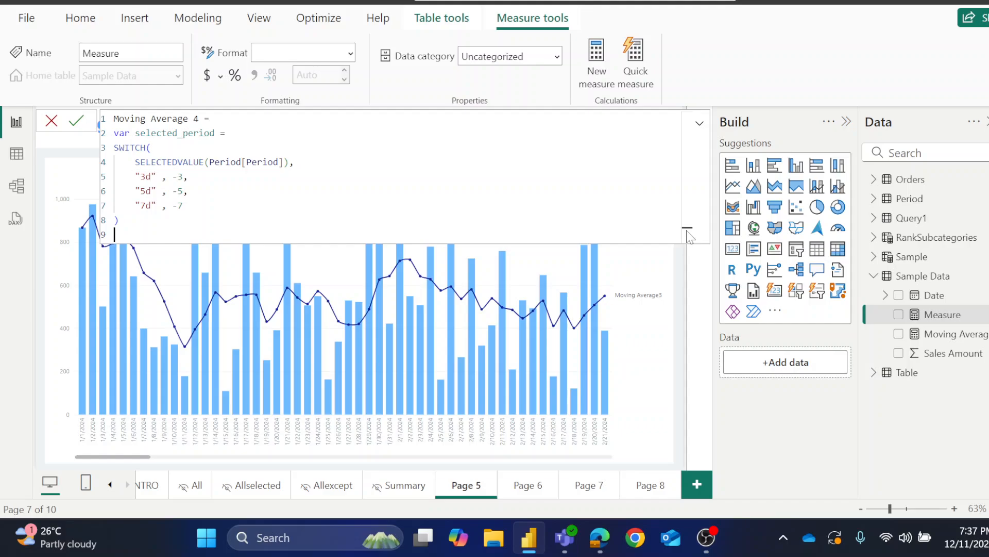
Declare a second variable named period in the measure formula and begin a DATESINPERIOD function for it.
type("var period =")
key("Return")
type("dates")
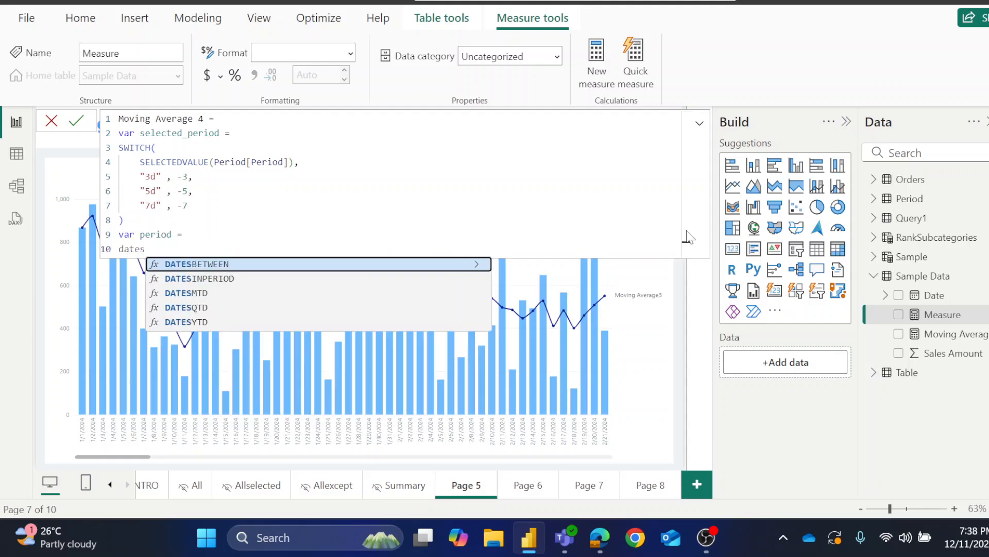
key("Down")
key("Tab")
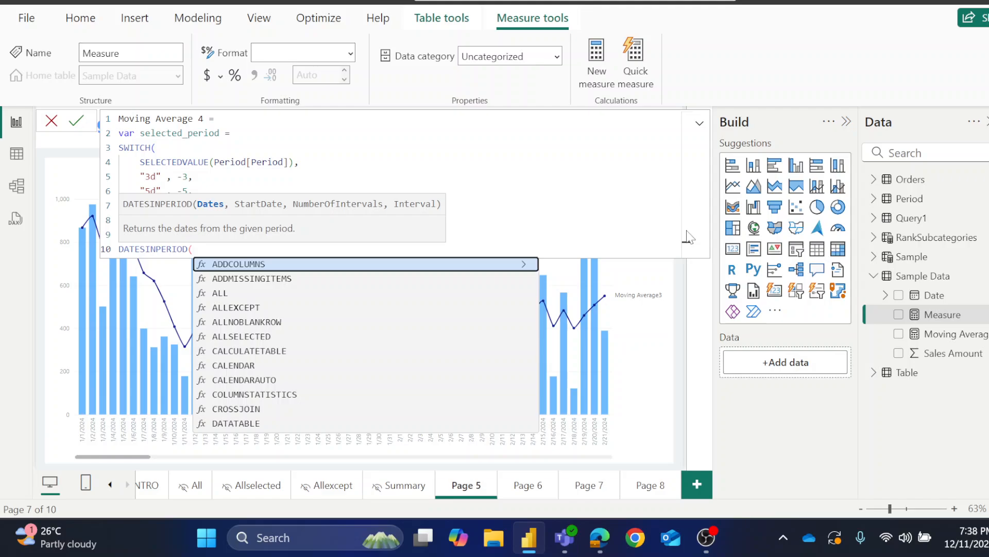
Enter 'Sample Data'[Date] as the dates argument of DATESINPERIOD and start a new line for its next argument.
type("date")
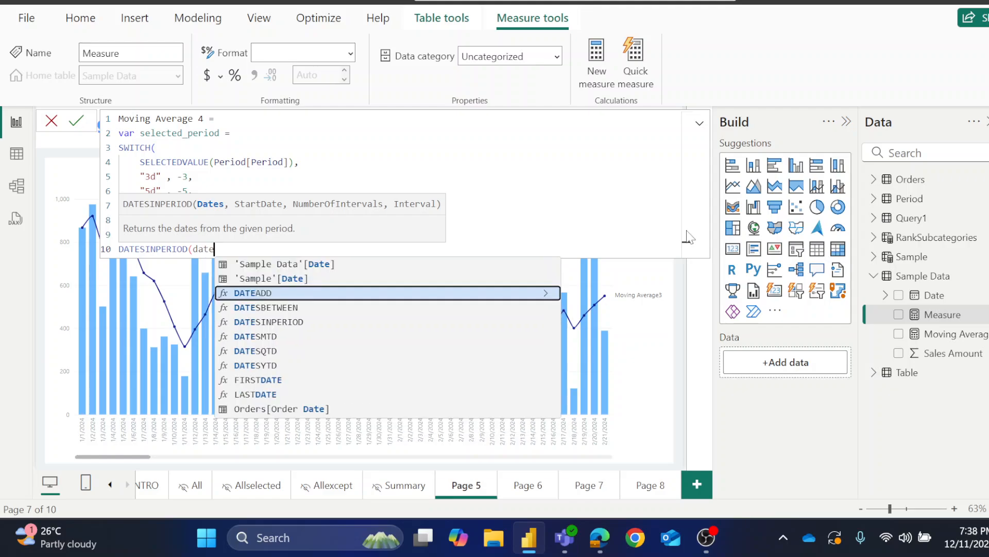
key("Up")
key("Up")
key("Tab")
type(",")
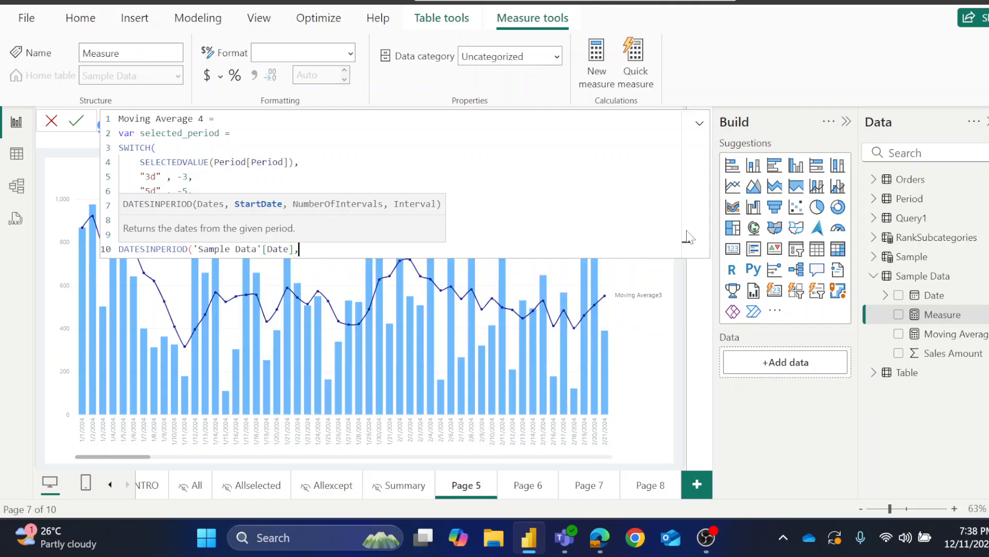
key("shift+Return")
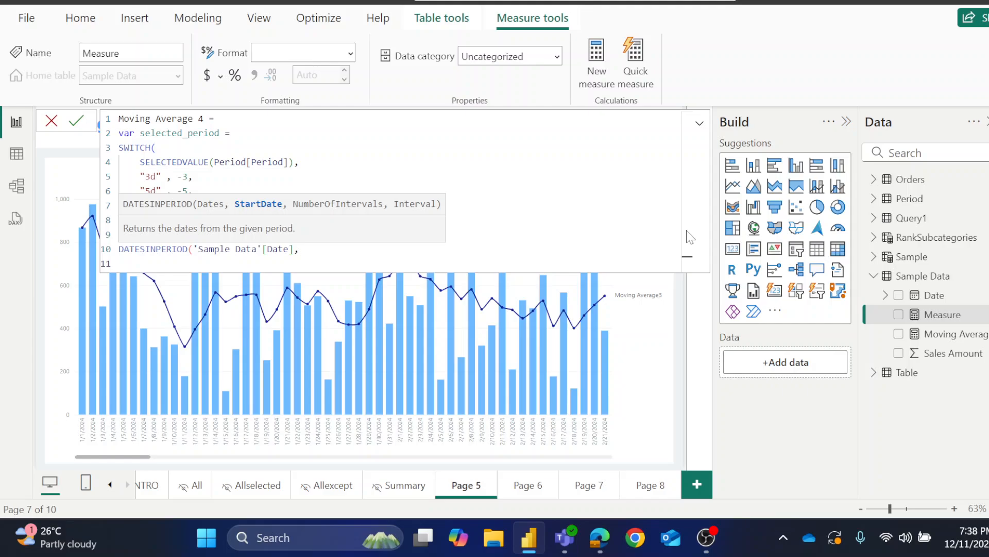
Enter MAX('Sample Data'[Date]) as the start date of the DATESINPERIOD function.
type("max")
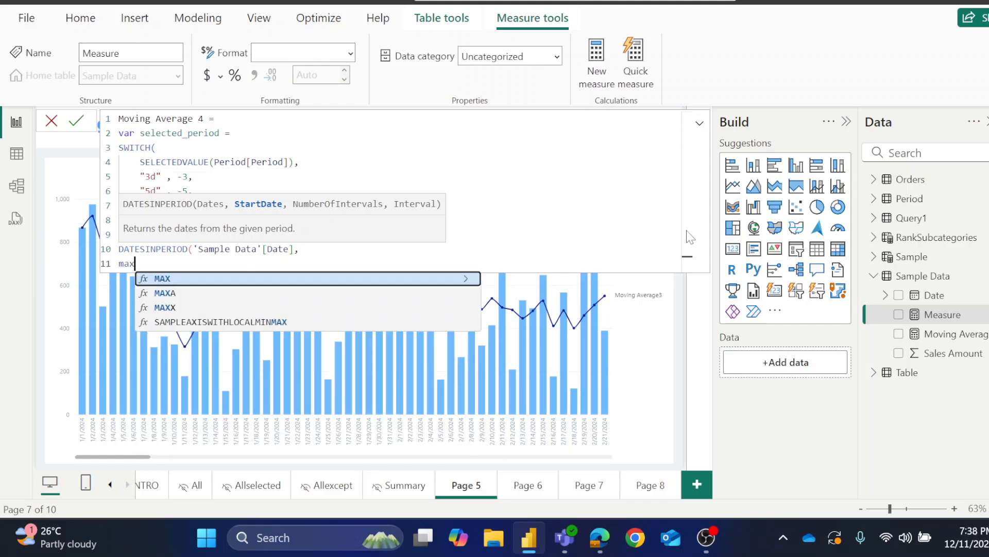
key("Tab")
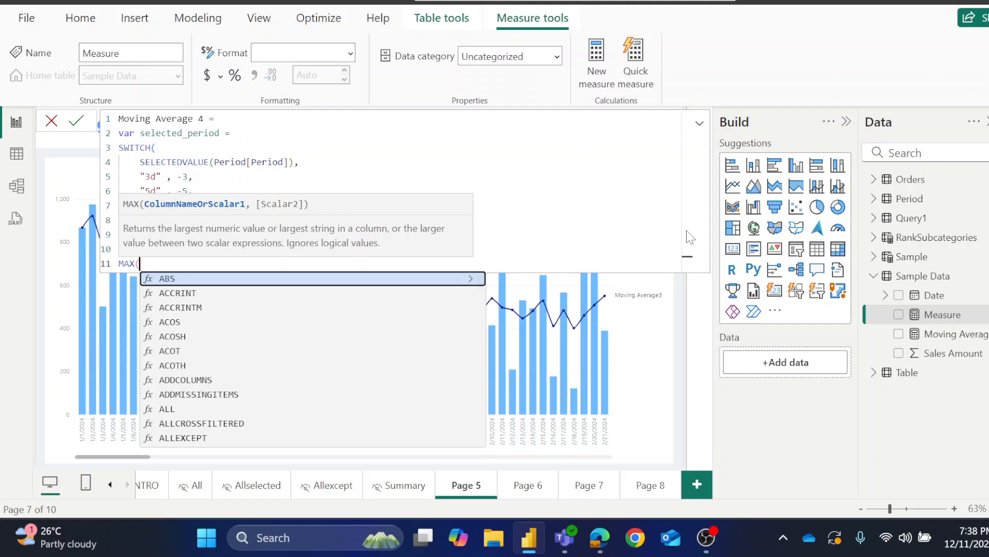
type("sampl")
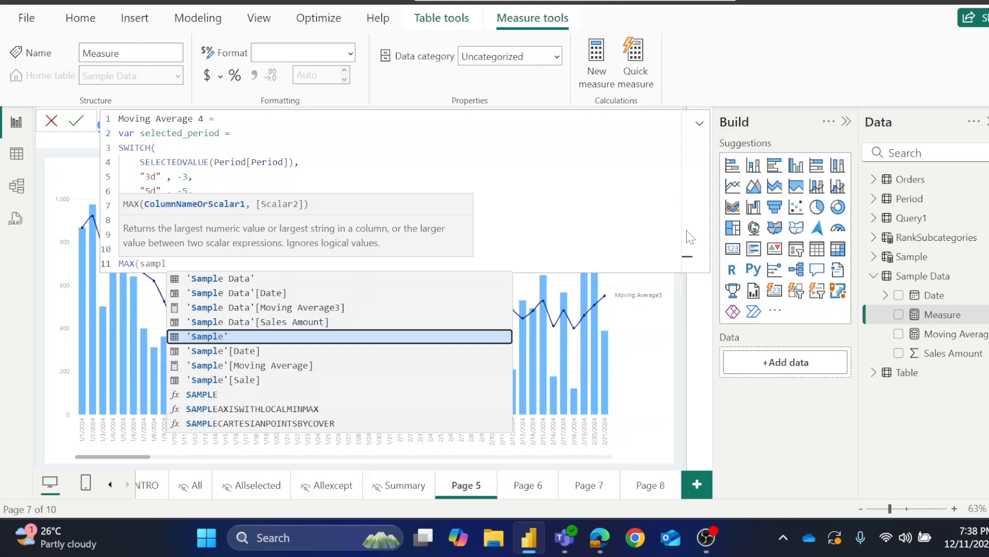
key("Up")
key("Up")
key("Up")
key("Tab")
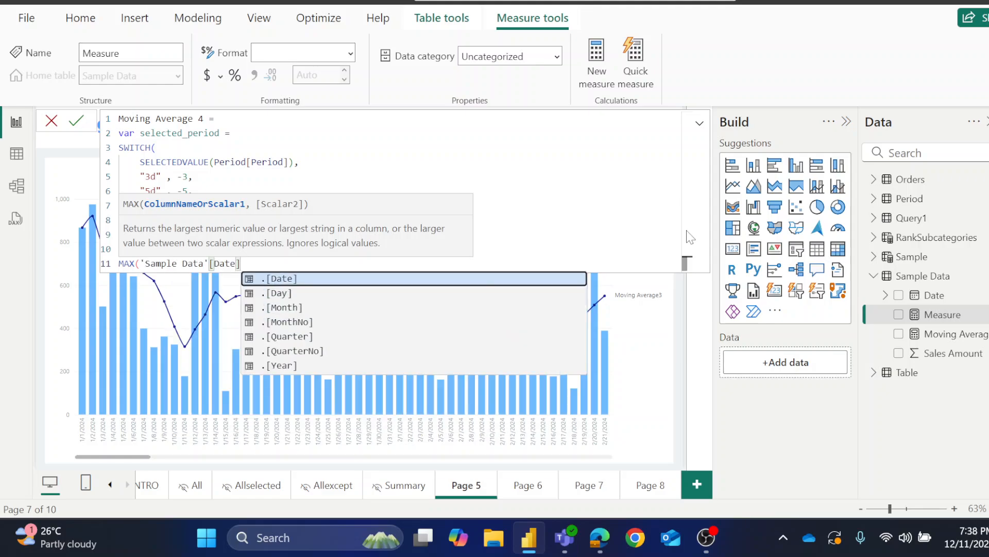
type("),")
key("Return")
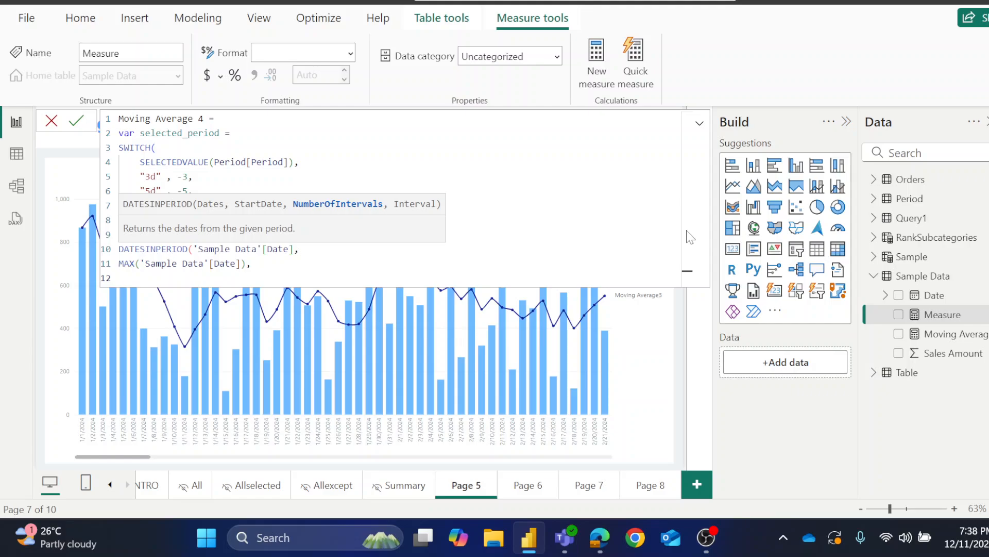
Use the selected_period variable as the number of intervals in DATESINPERIOD.
type("selecte")
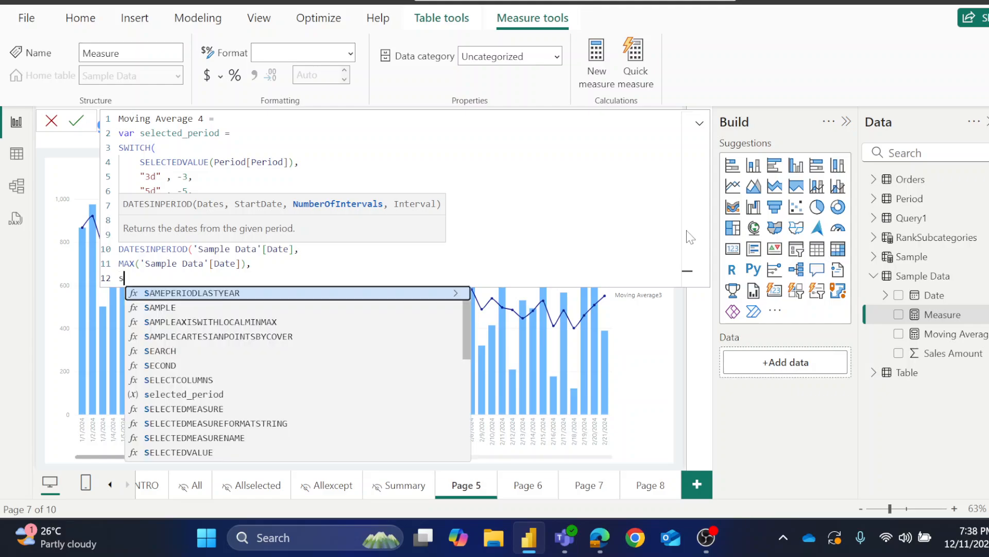
key("Down")
key("Down")
key("Down")
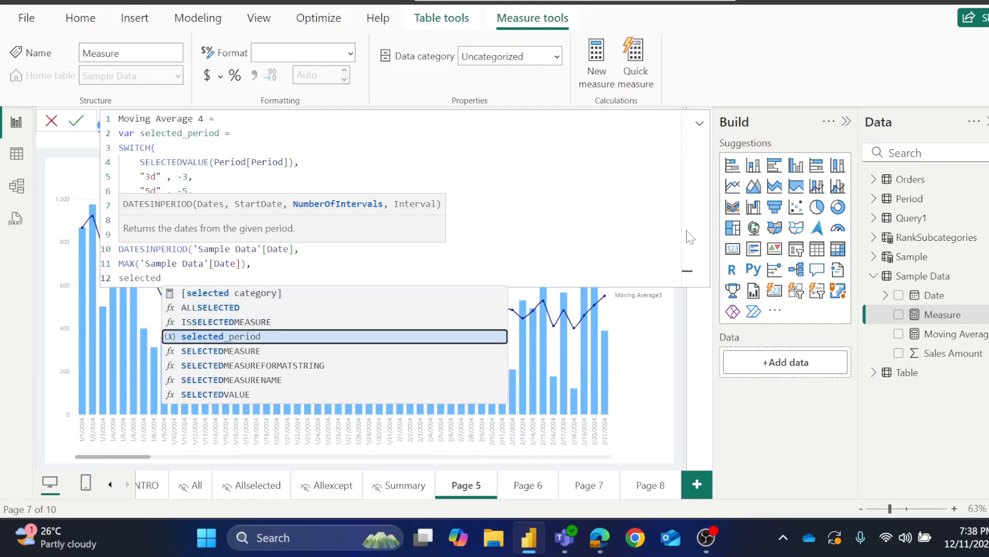
key("Tab")
type(",")
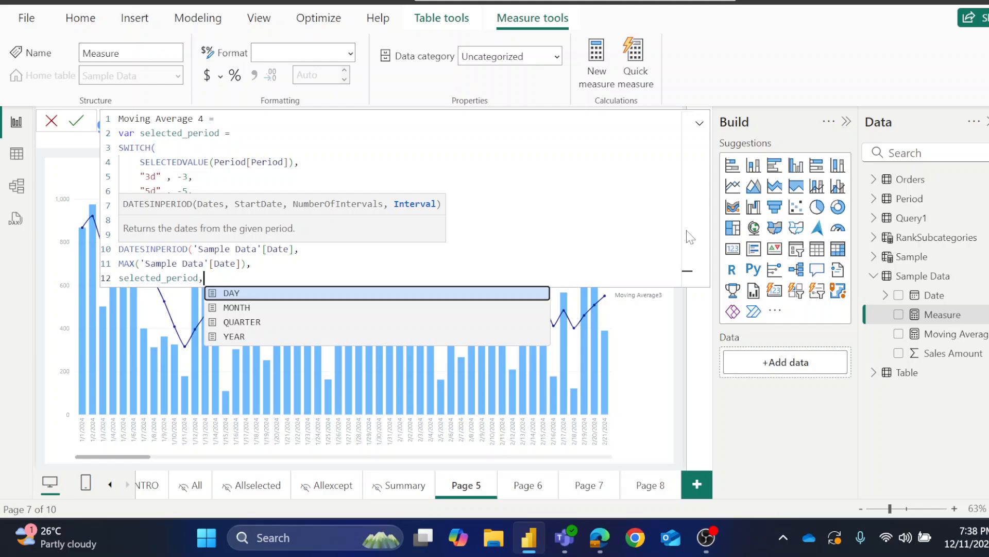
Set the DATESINPERIOD interval to DAY and close the function.
key("Return")
key("Tab")
key("Return")
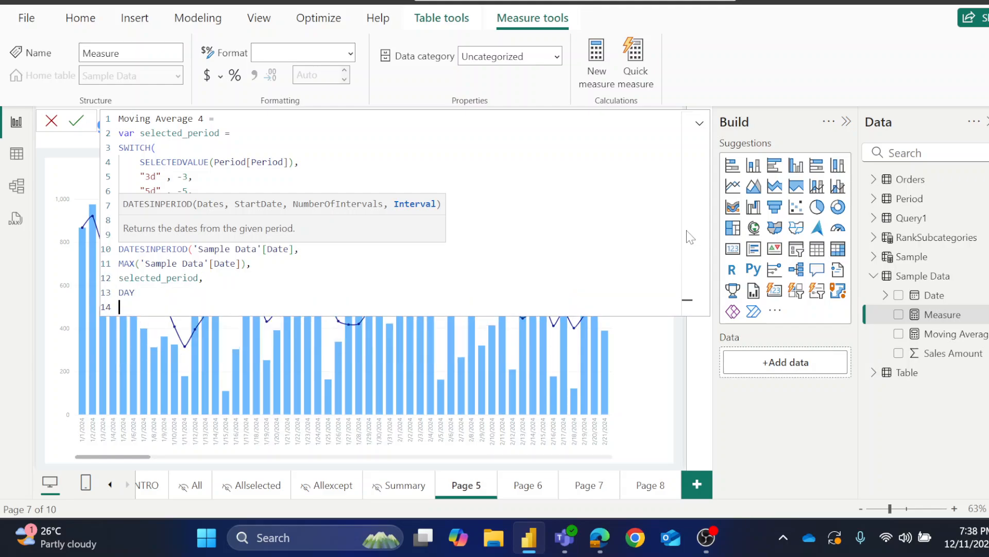
type(")")
key("Return")
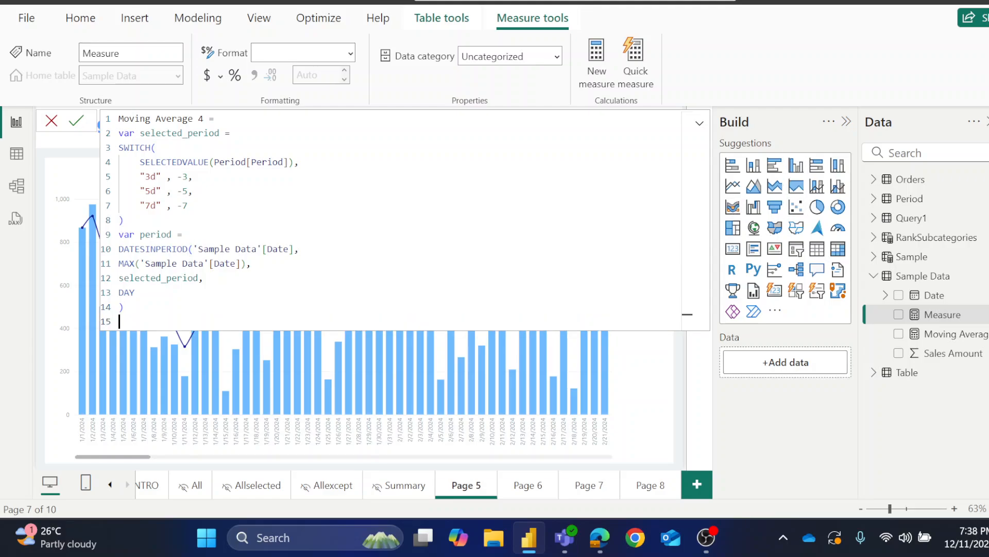
Add the return statement below the variables and begin a CALCULATE function in it.
type("return")
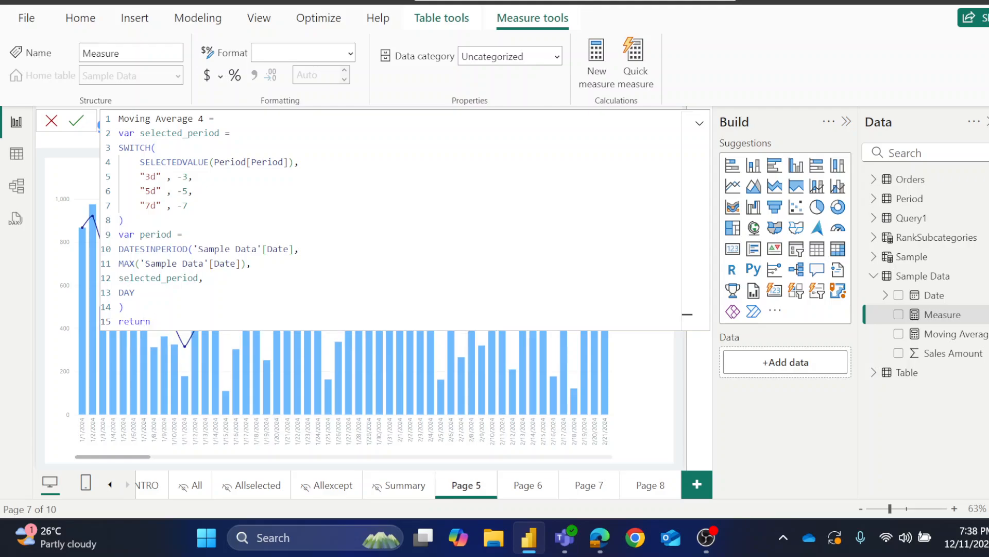
key("Return")
type("cal")
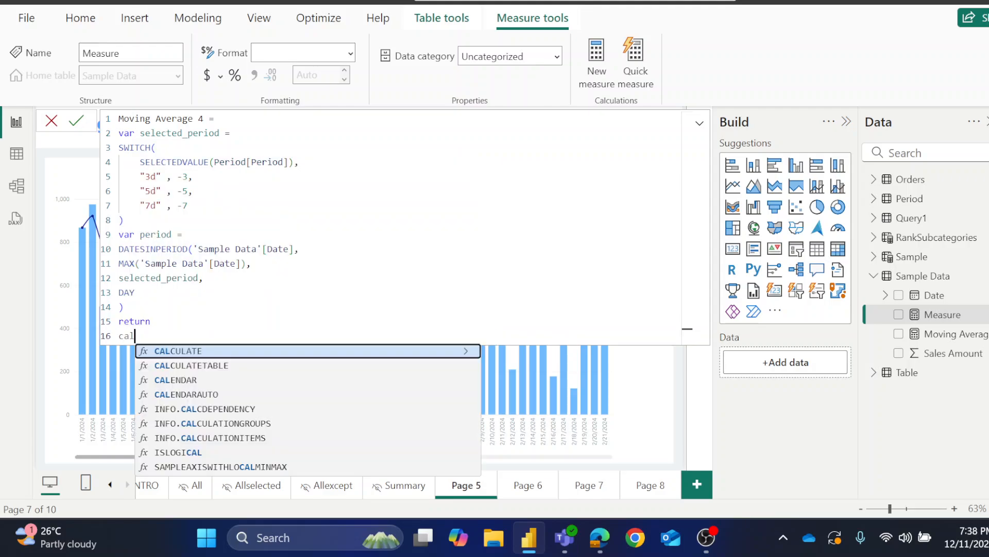
key("Tab")
key("Return")
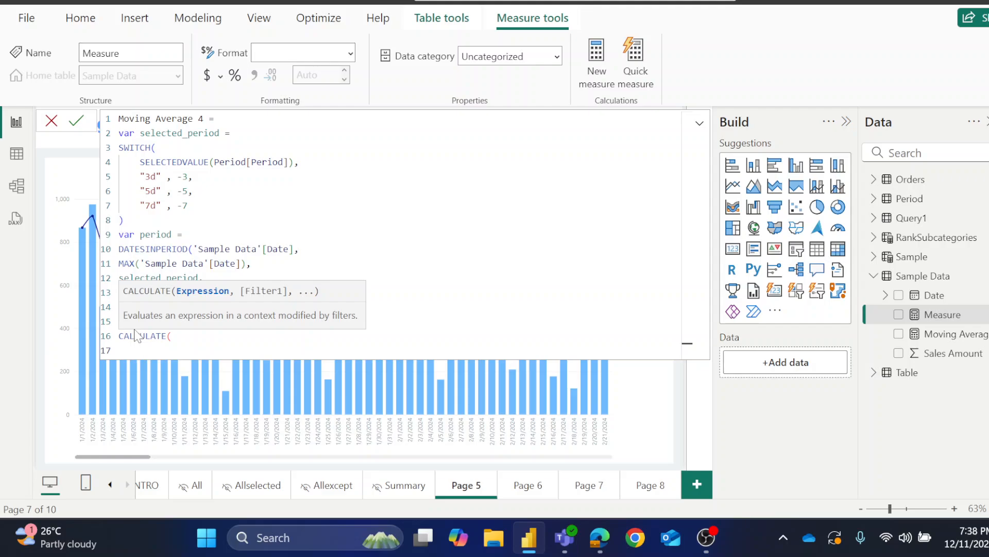
Enter AVERAGE('Sample Data'[Sales Amount]) as the expression of the CALCULATE function.
type("aver")
key("Tab")
type("sa")
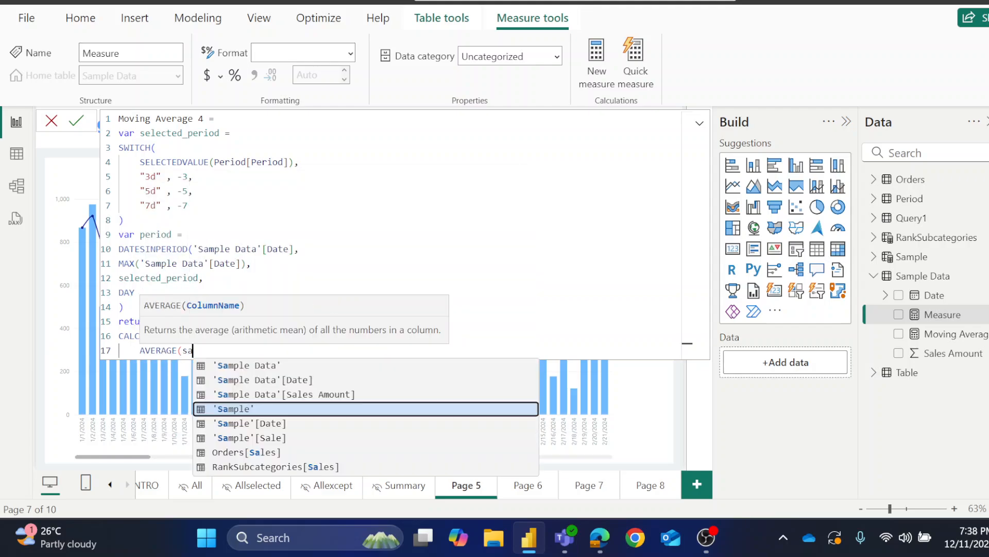
type("les")
key("Up")
key("Tab")
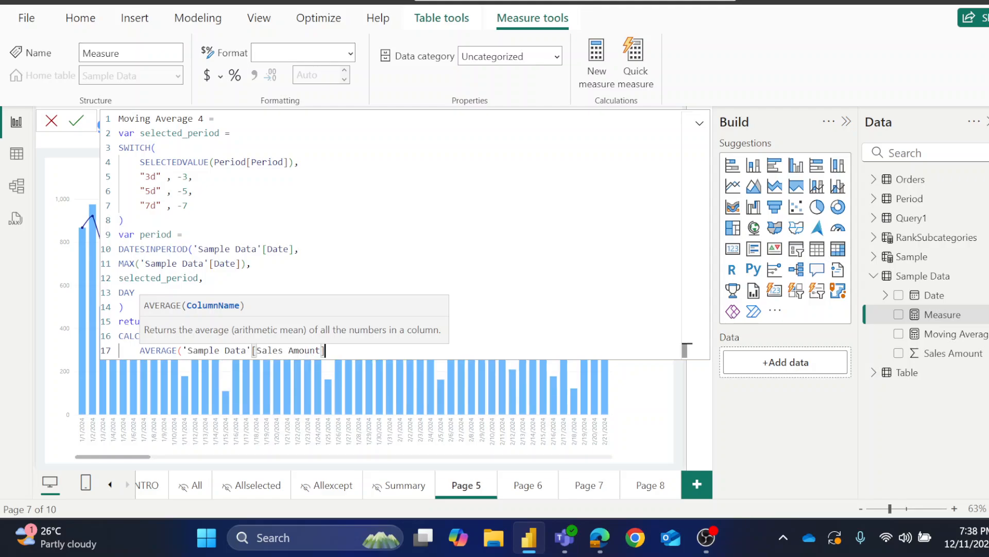
type("),")
key("shift+Return")
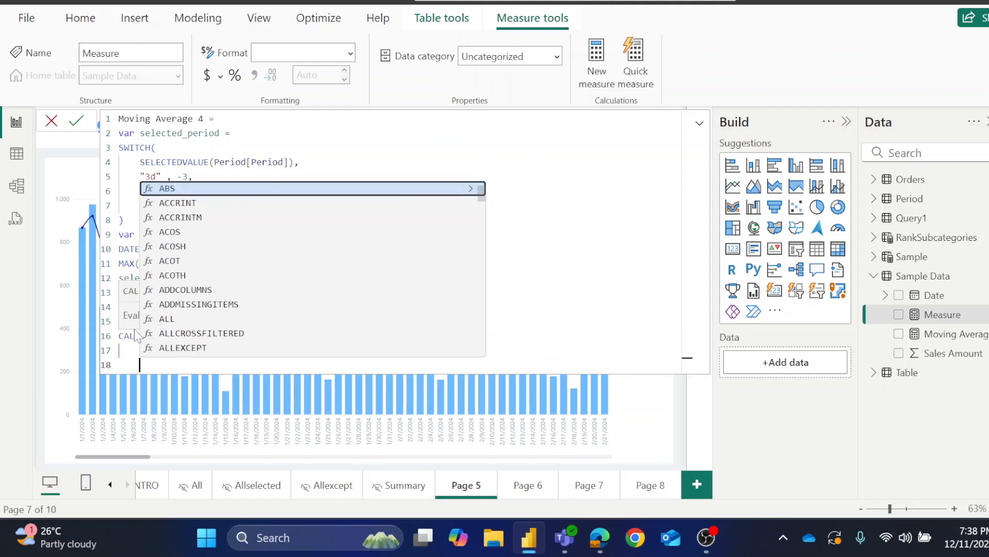
Add the period variable as the CALCULATE filter, close the function, commit the measure and close the formula editor.
type("period")
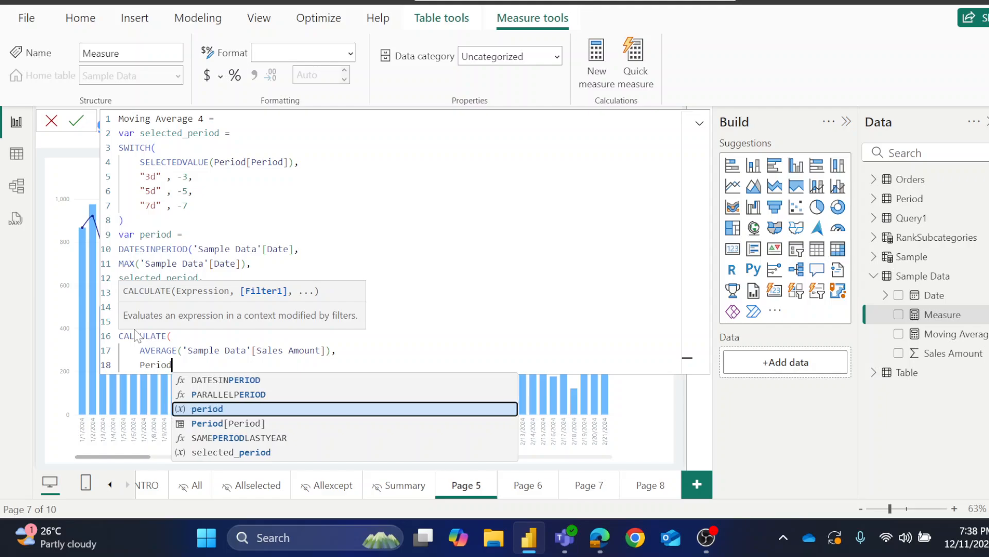
key("Tab")
key("shift+Return")
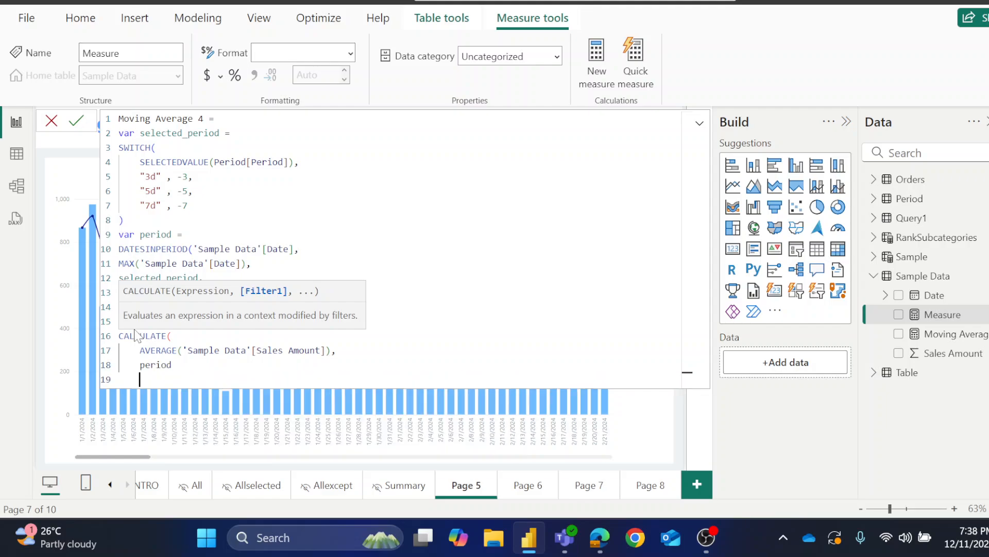
type(")")
key("Return")
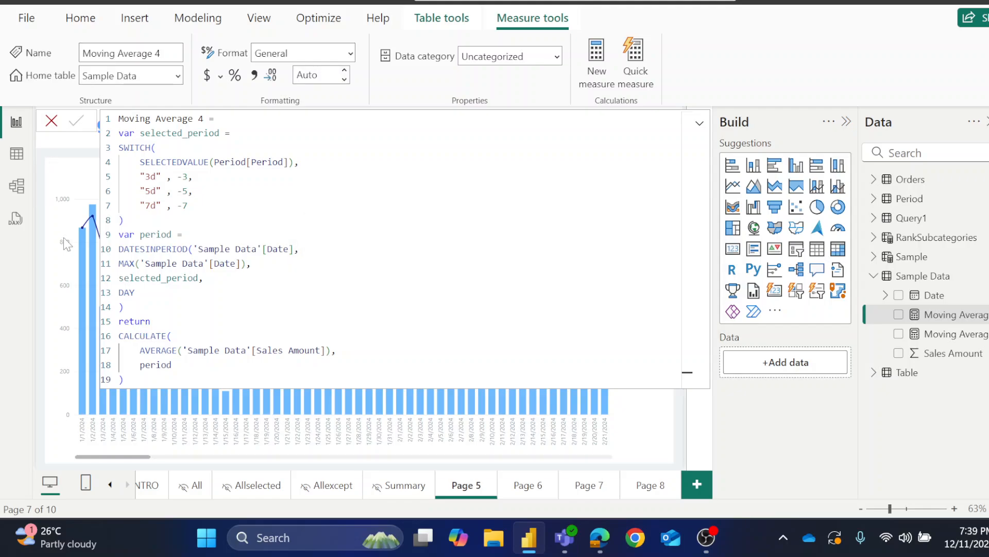
left_click(53, 120)
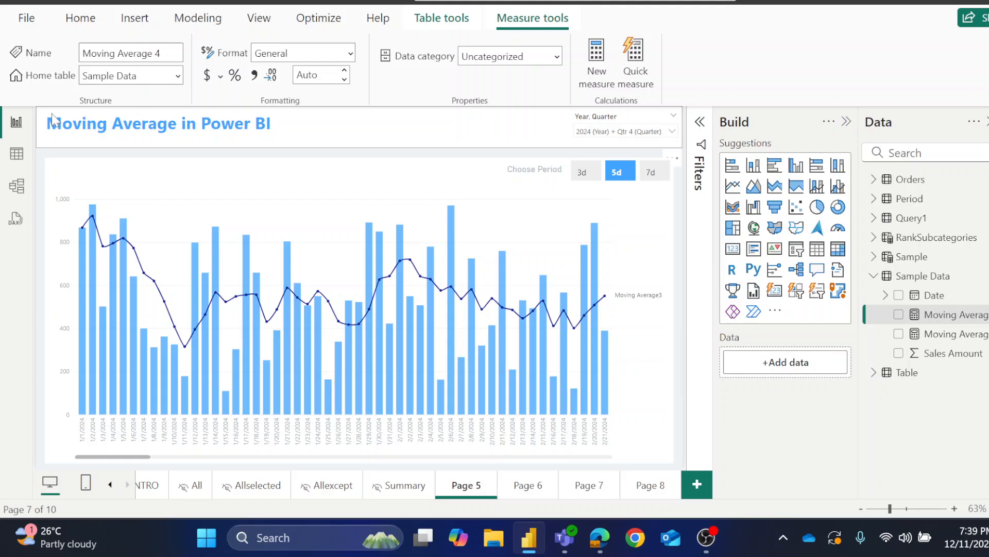
Replace Moving Average3 with the Moving Average 4 measure as the line value of the sales chart, and deselect the chart.
left_click(381, 209)
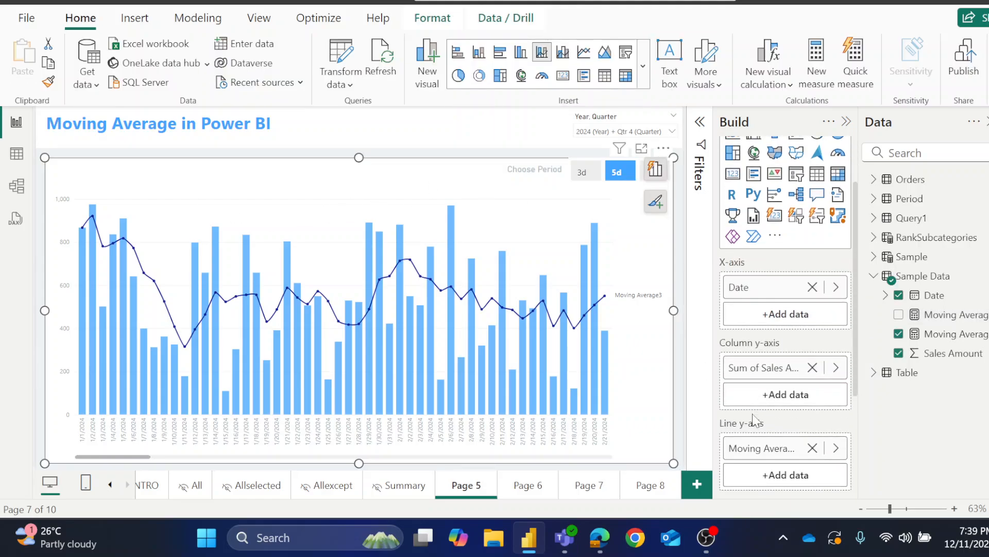
scroll(813, 407, "down", 2)
left_click(813, 407)
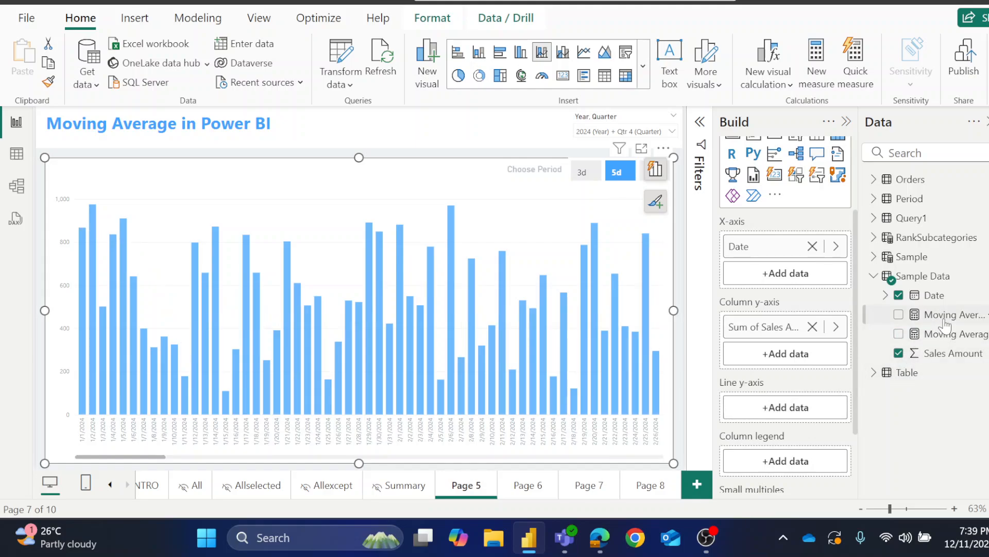
left_click_drag(946, 324, 823, 420)
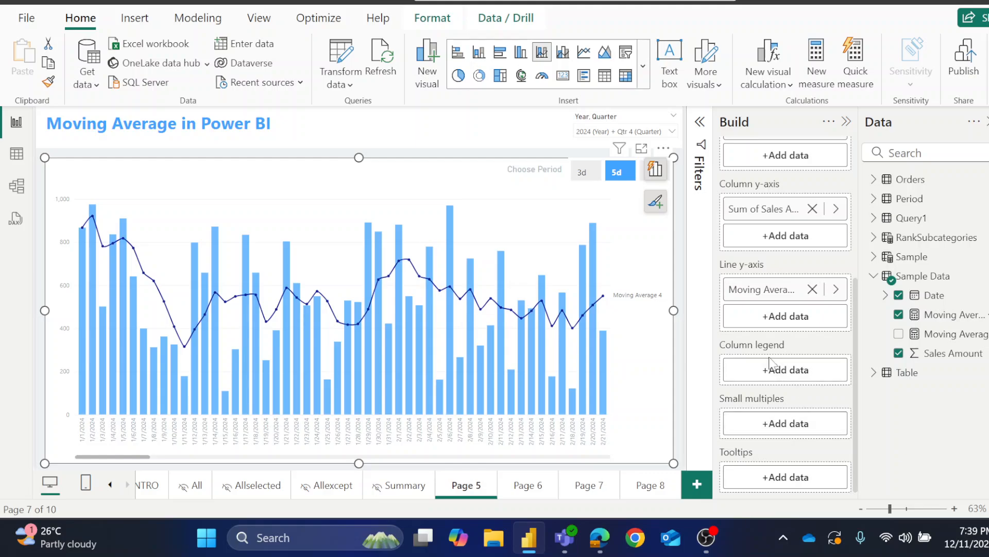
left_click(680, 288)
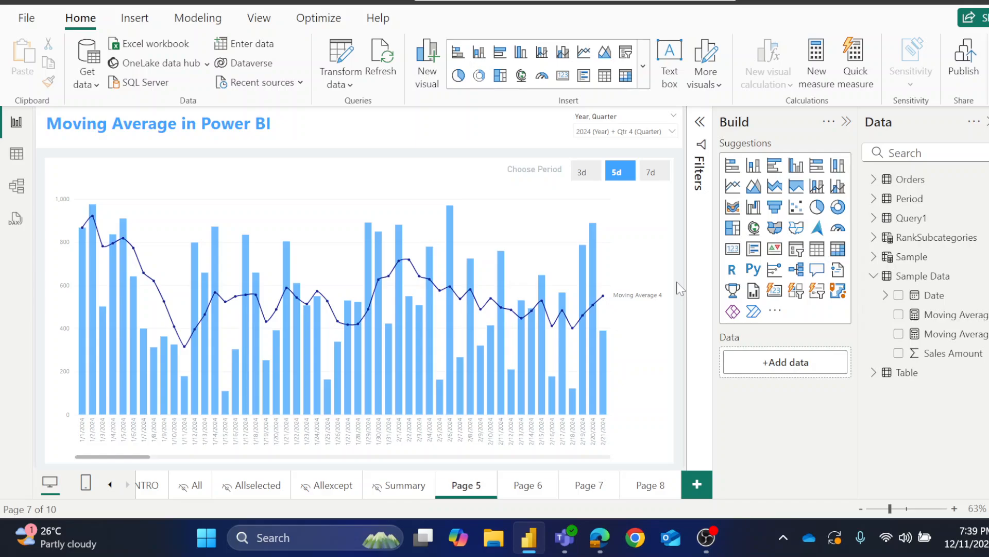
Set the Choose Period slicer to 3d and check the sales amount and moving average for 1/10/2024 in the chart.
left_click(593, 185)
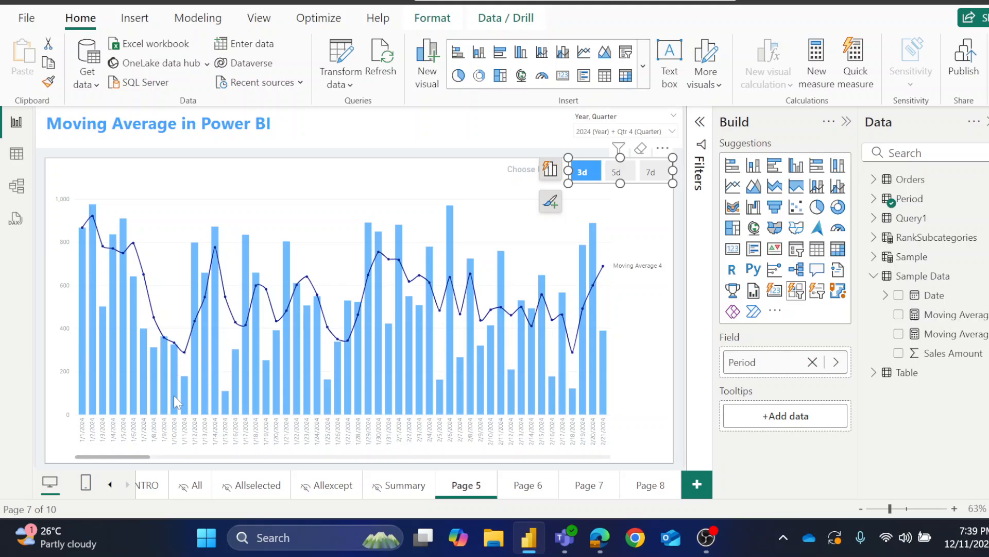
mouse_move(174, 399)
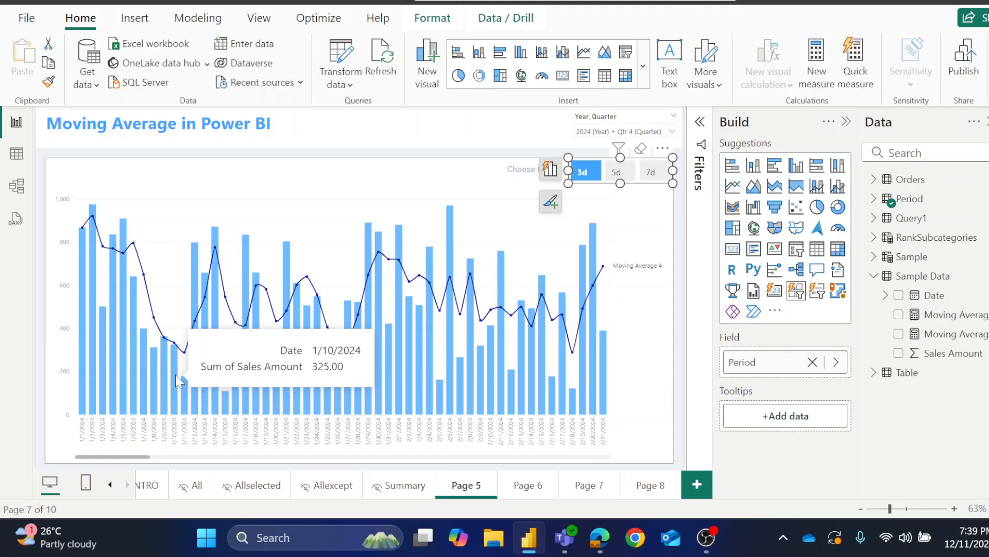
mouse_move(175, 348)
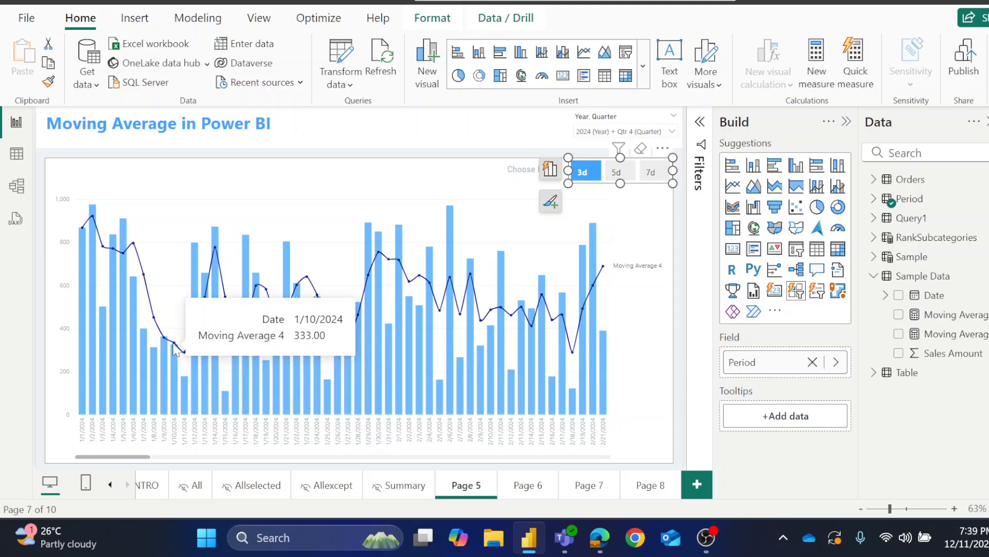
Look through Page 6 and Page 7, and open Page 8 with the date slicer and the Average of Sales Amount card.
left_click(549, 492)
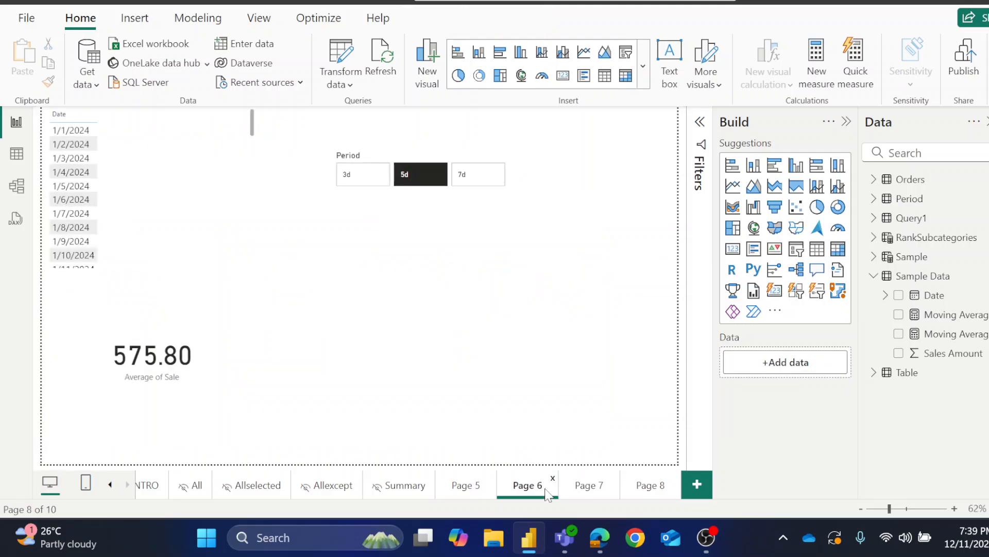
left_click(169, 180)
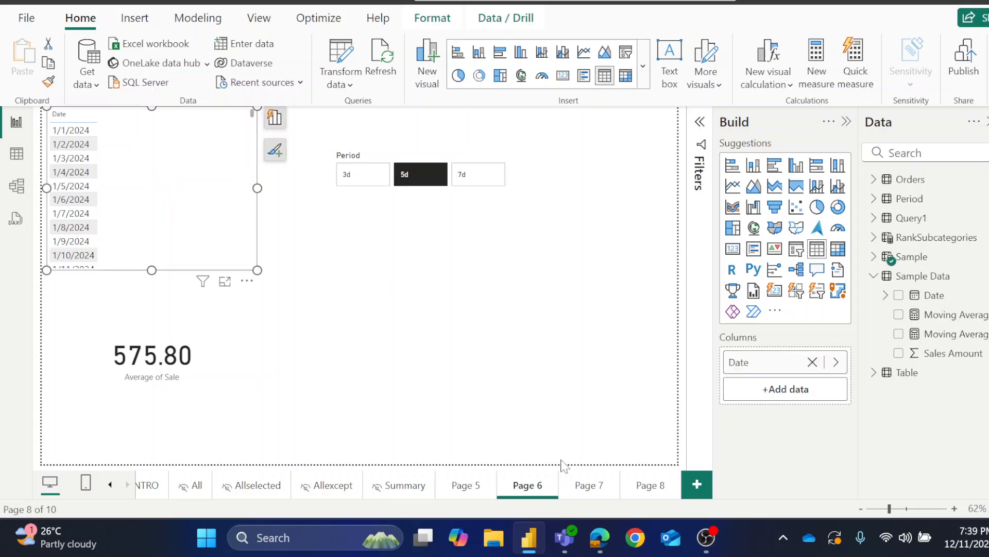
left_click(585, 484)
left_click(645, 485)
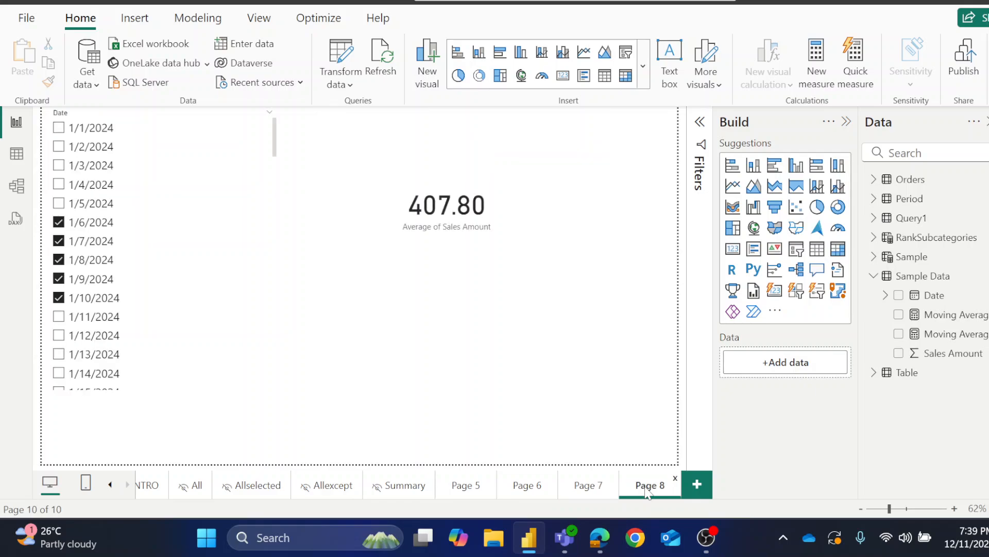
Add 1/5/2024 to the date selection and rebuild the card with the Sales Amount field summarized as Average.
left_click(202, 207, "ctrl")
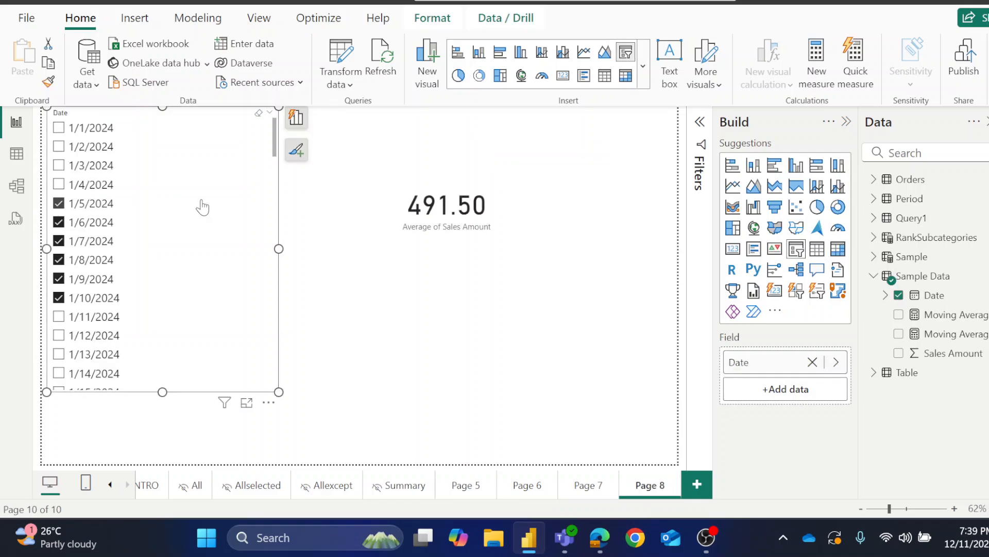
left_click(460, 155)
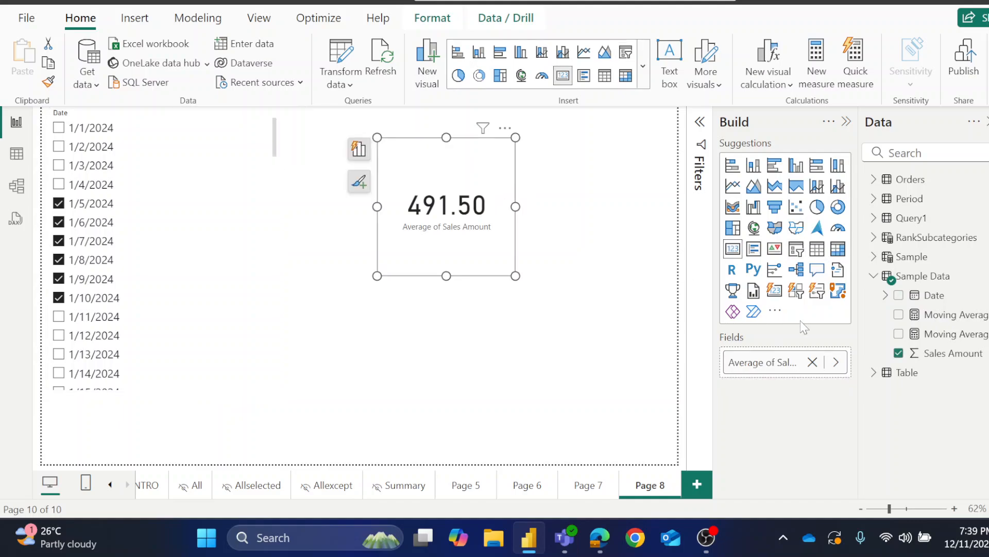
left_click(812, 362)
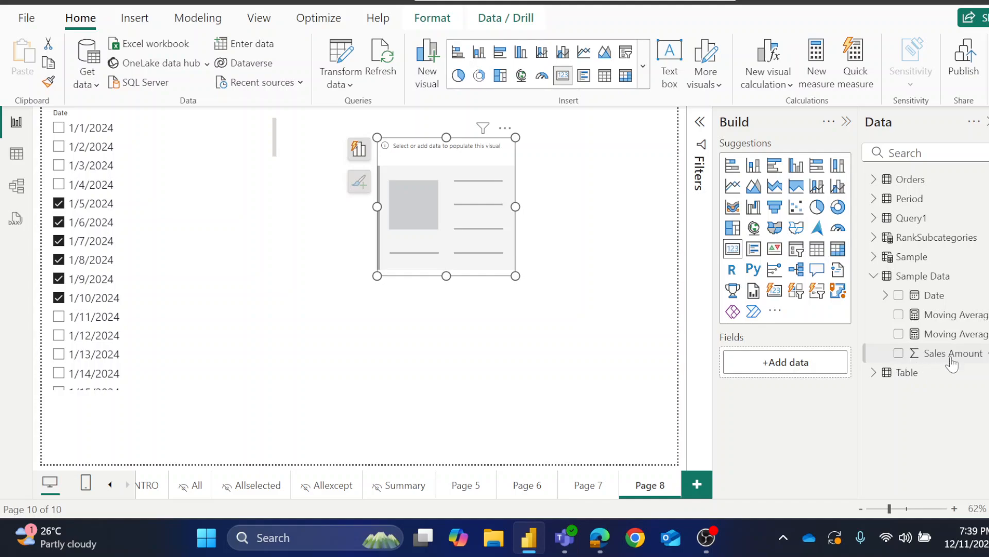
left_click_drag(954, 364, 813, 369)
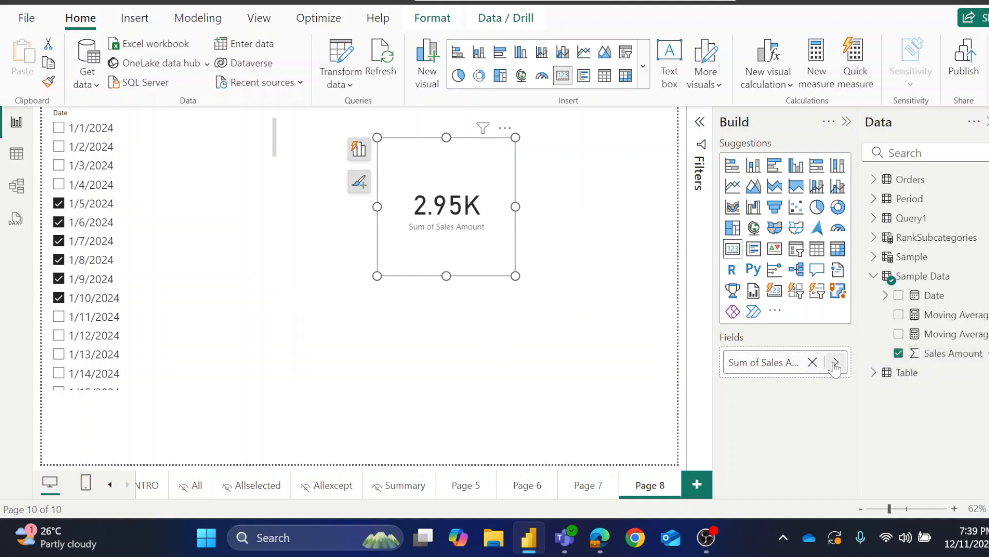
left_click(835, 362)
left_click(877, 401)
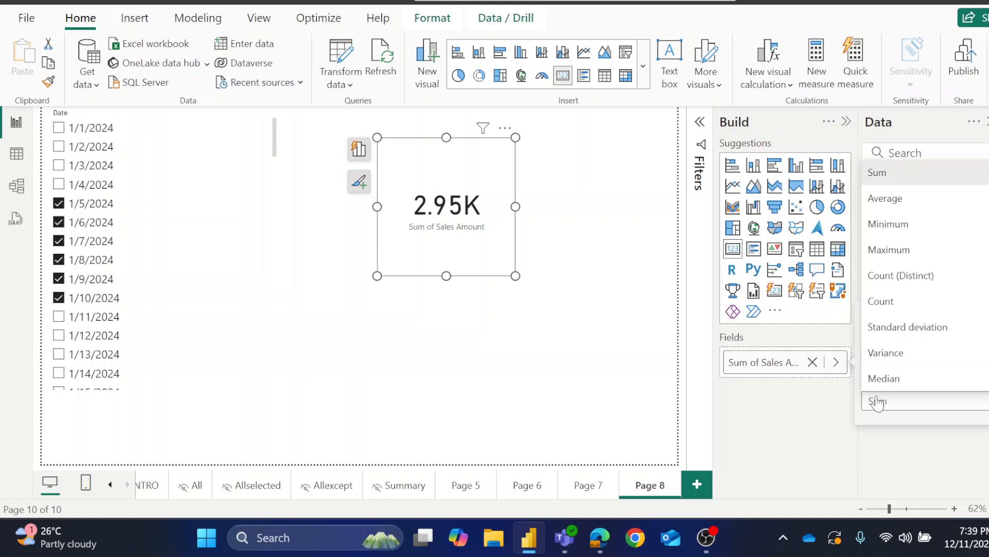
left_click(897, 198)
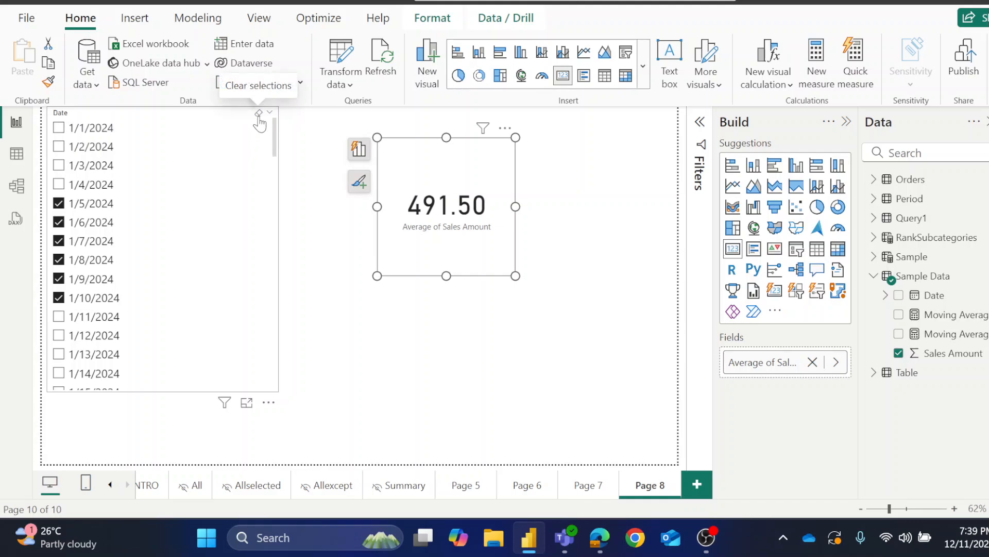
Clear the date slicer and select 1/10/2024, 1/9/2024 and 1/8/2024 to check their average sales amount in the card.
left_click(258, 114)
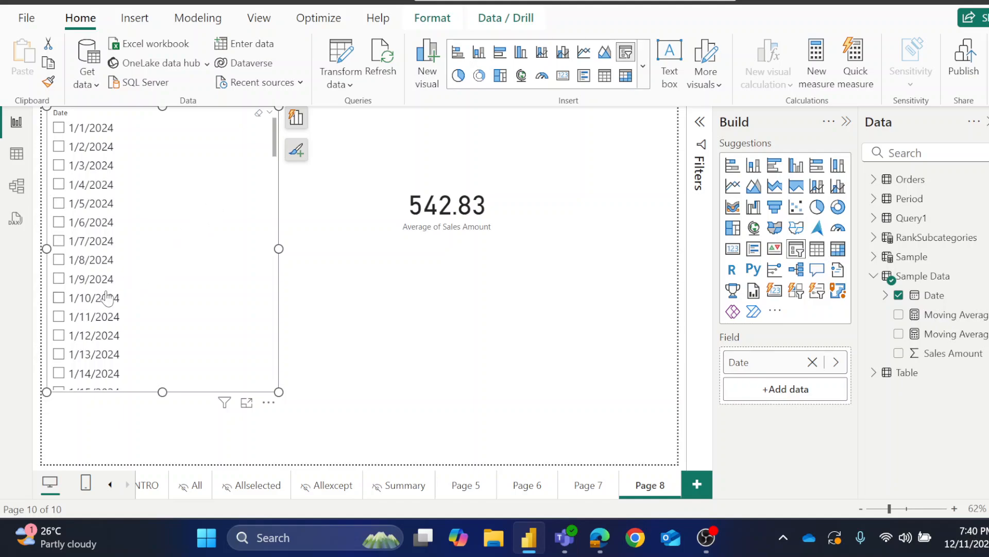
left_click(95, 301)
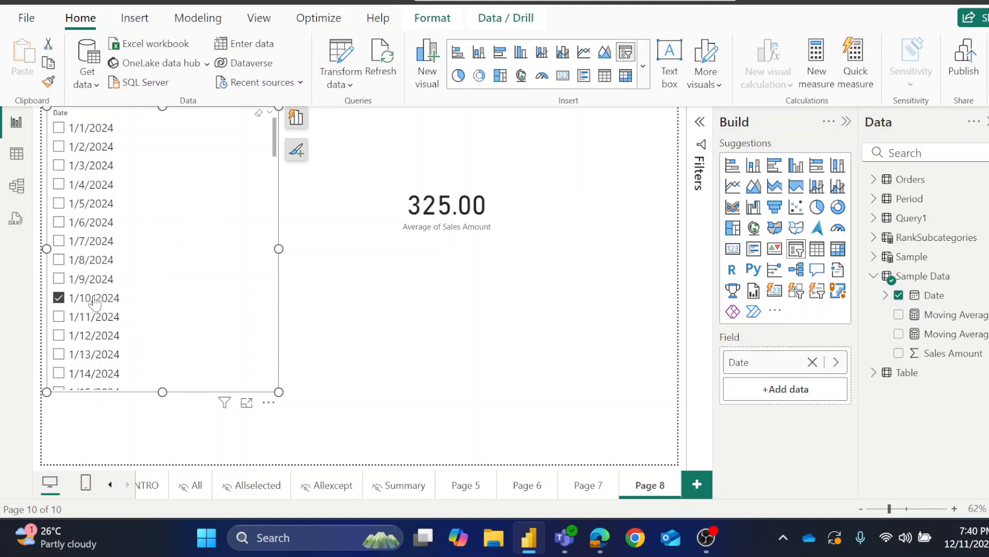
left_click(91, 286, "ctrl")
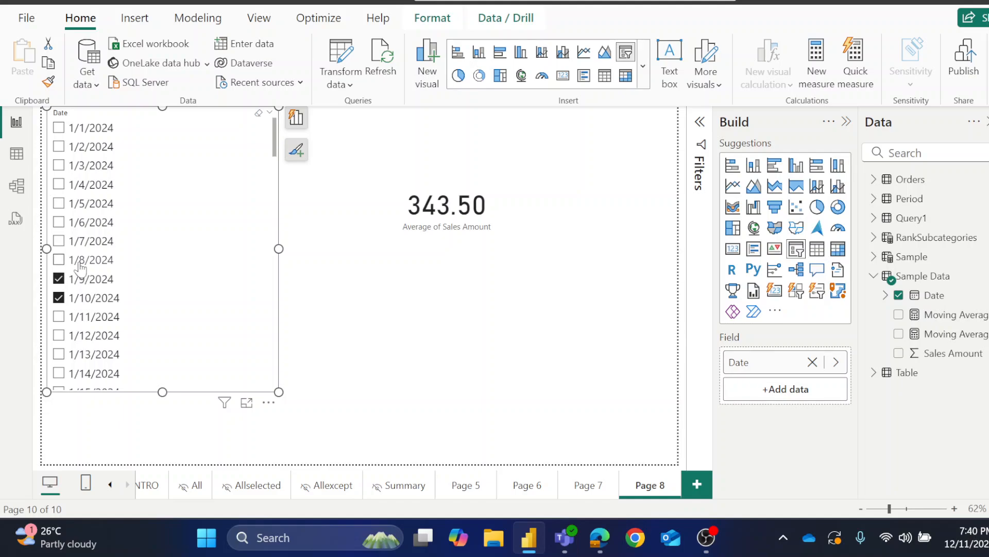
left_click(80, 263, "ctrl")
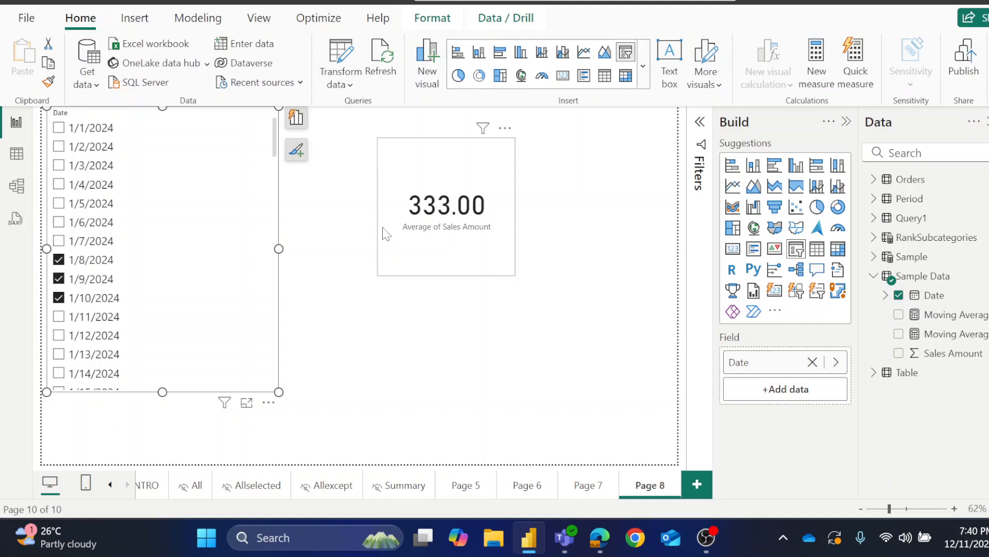
Return to Page 5, set the Choose Period slicer to 5d and check the moving average for 1/10/2024 in the chart.
left_click(466, 492)
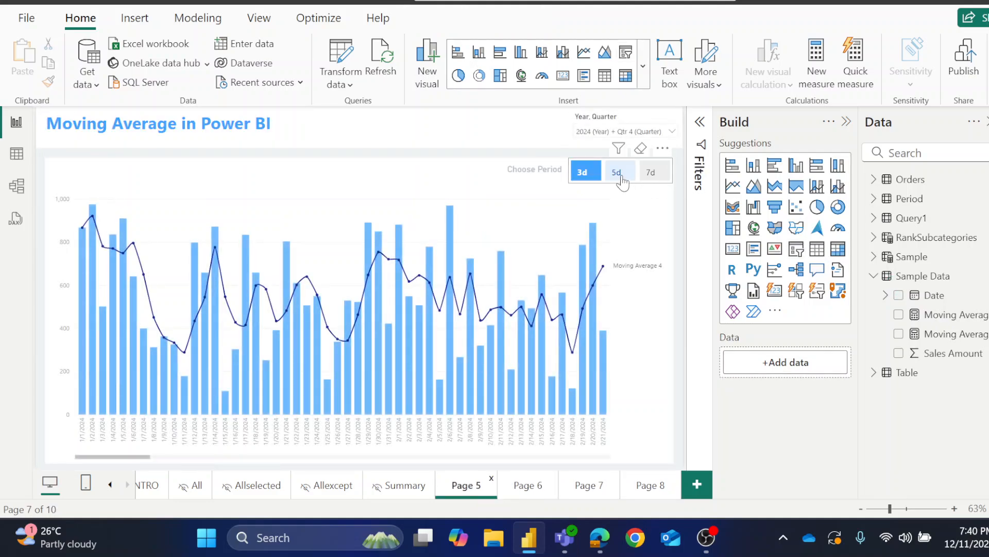
left_click(621, 175)
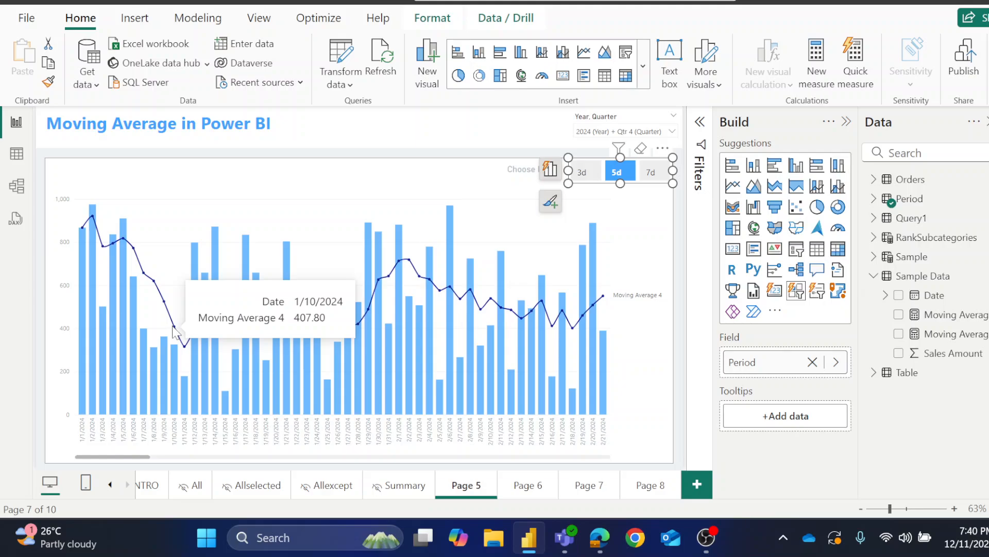
On Page 8, add 1/7/2024 and 1/6/2024 to the date selection to check the five-day average in the card.
left_click(629, 488)
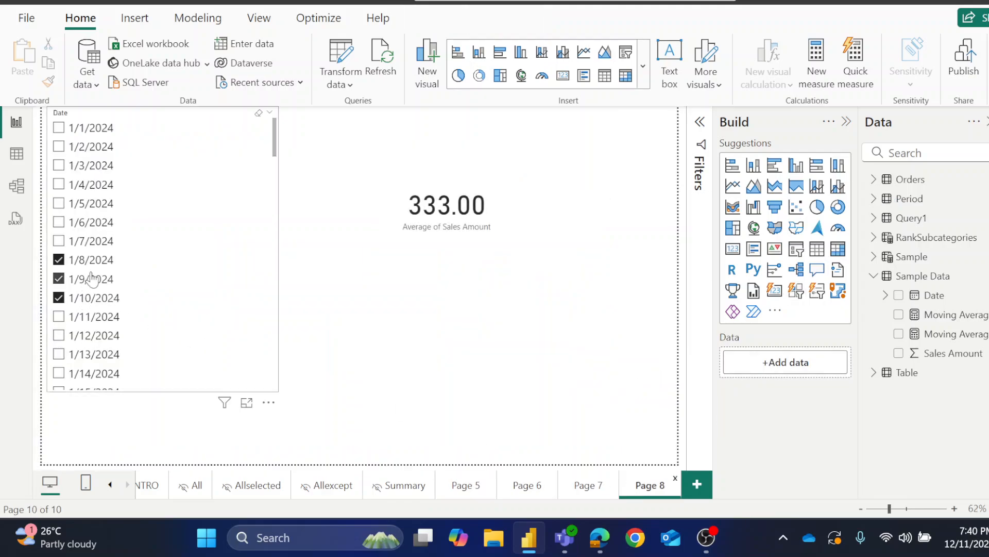
left_click(85, 241, "ctrl")
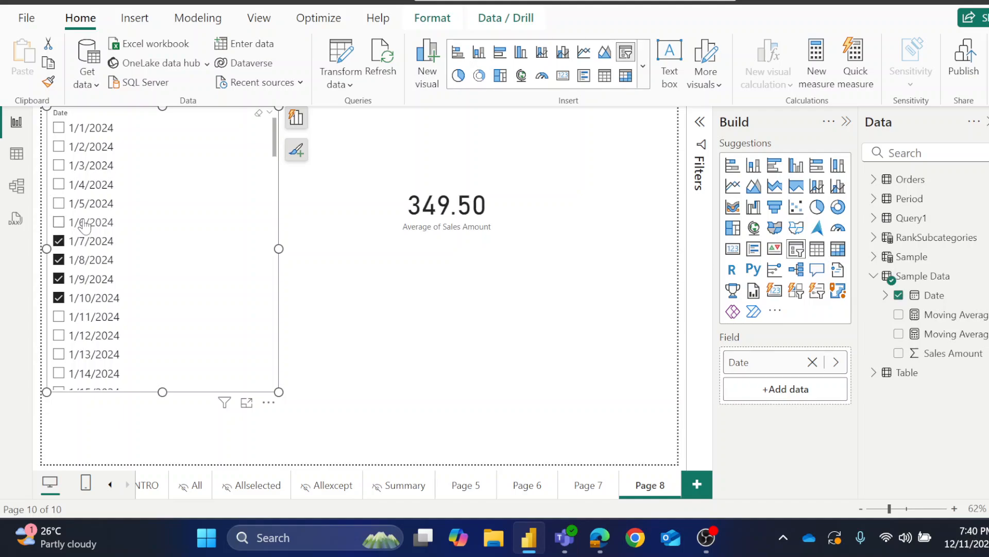
left_click(85, 223, "ctrl")
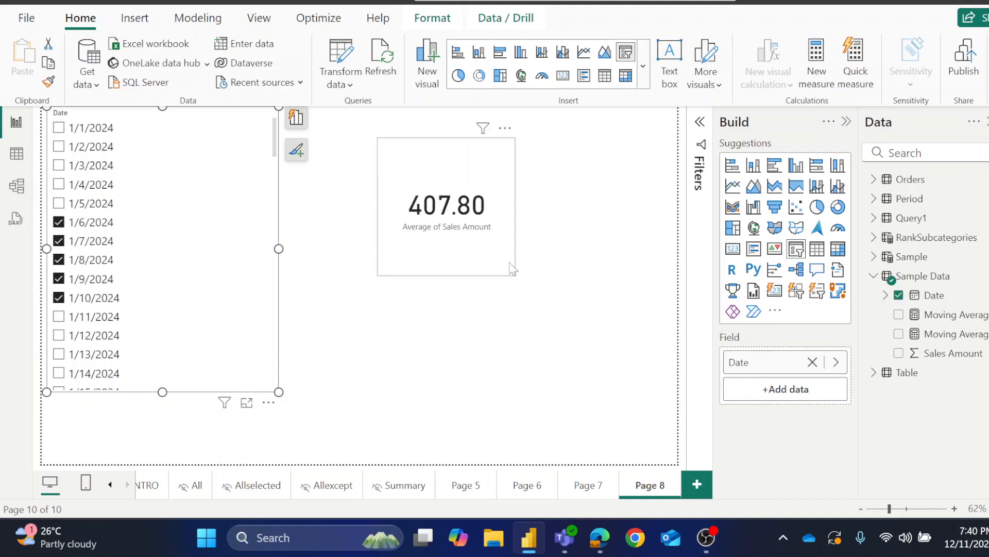
Go back to Page 5 and set the Choose Period slicer to 3d.
left_click(467, 486)
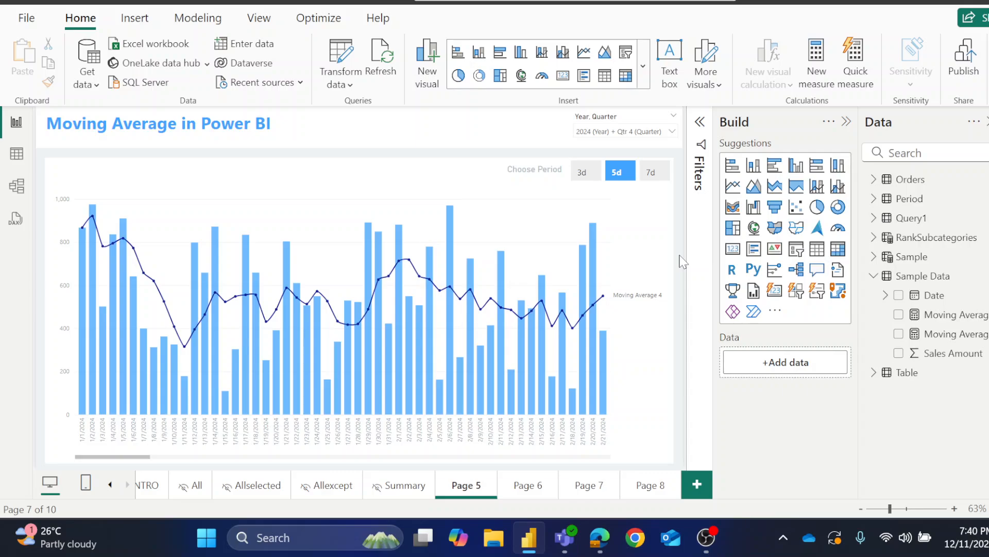
left_click(584, 177)
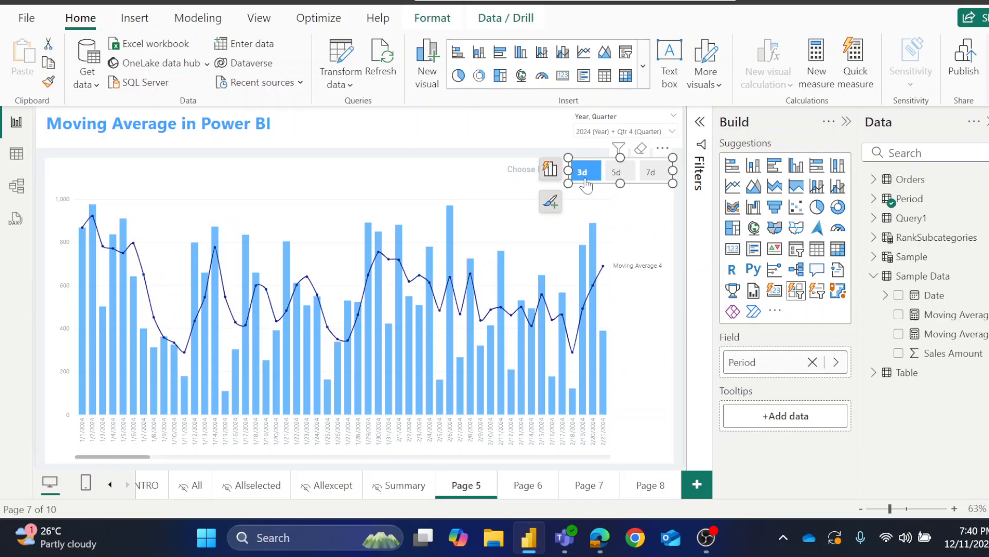
mouse_move(706, 549)
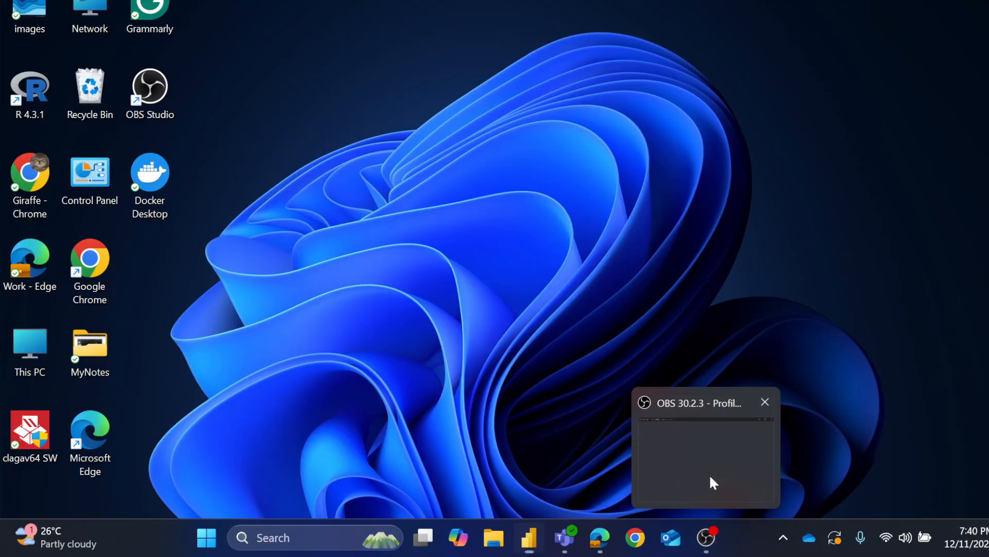